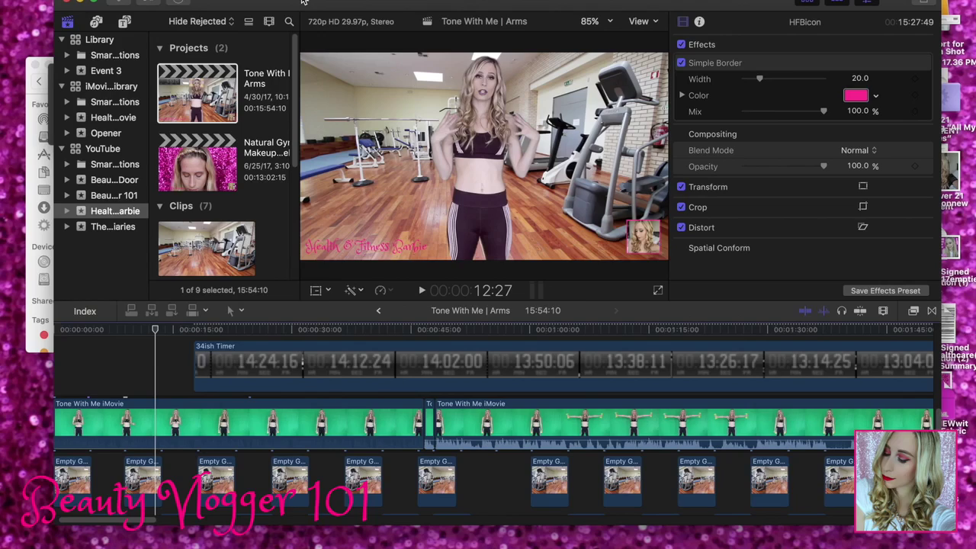
Play back the Tone With Me | Arms project and pause after the weighted arm exercise section
{"action": "left_click", "coordinate": [422, 291]}
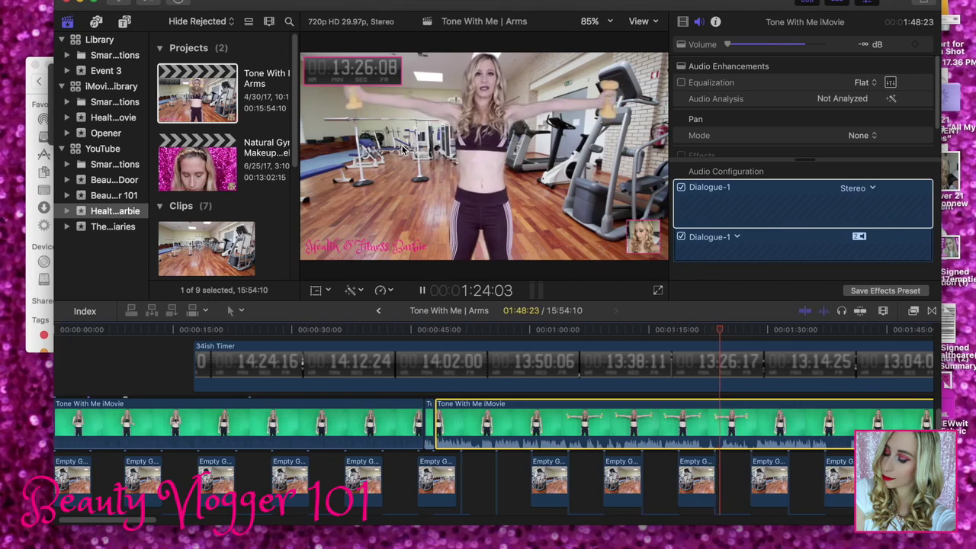
{"action": "left_click", "coordinate": [423, 291]}
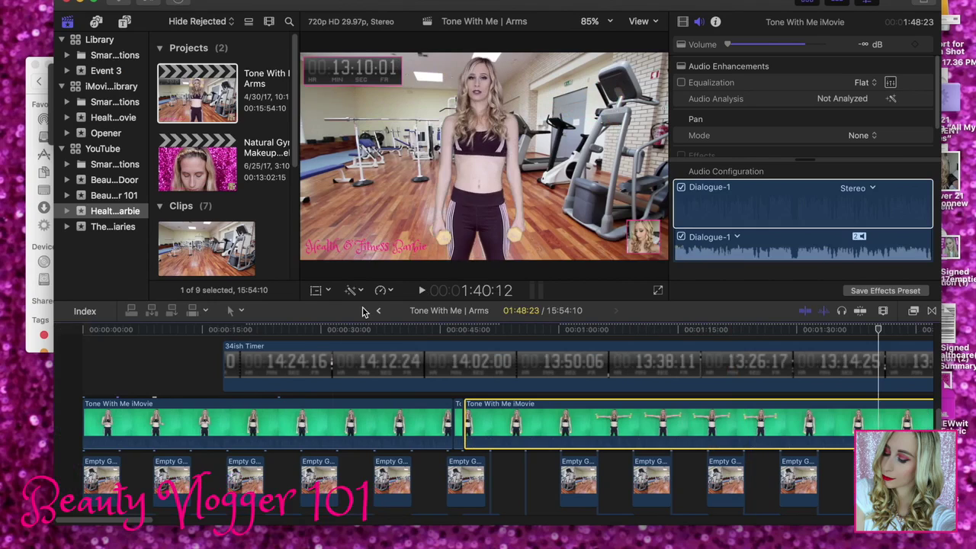
Switch to QuickTime Player and look over its new audio and screen recording commands
{"action": "left_click", "coordinate": [324, 542]}
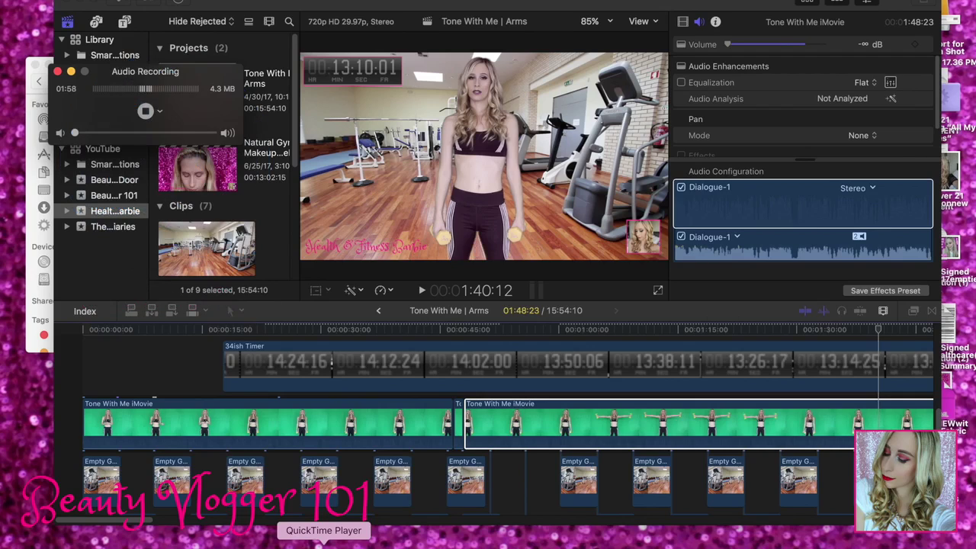
{"action": "left_click", "coordinate": [141, 2]}
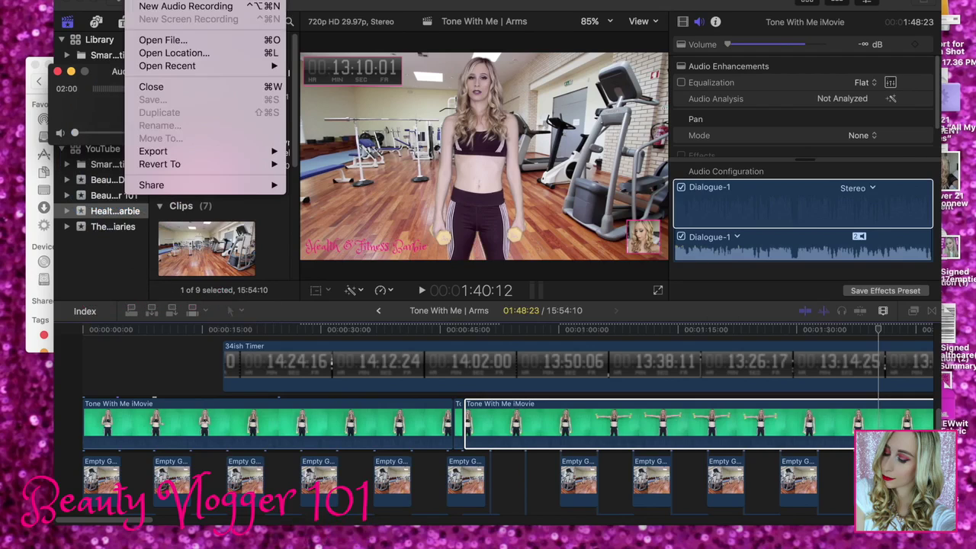
{"action": "mouse_move", "coordinate": [166, 4]}
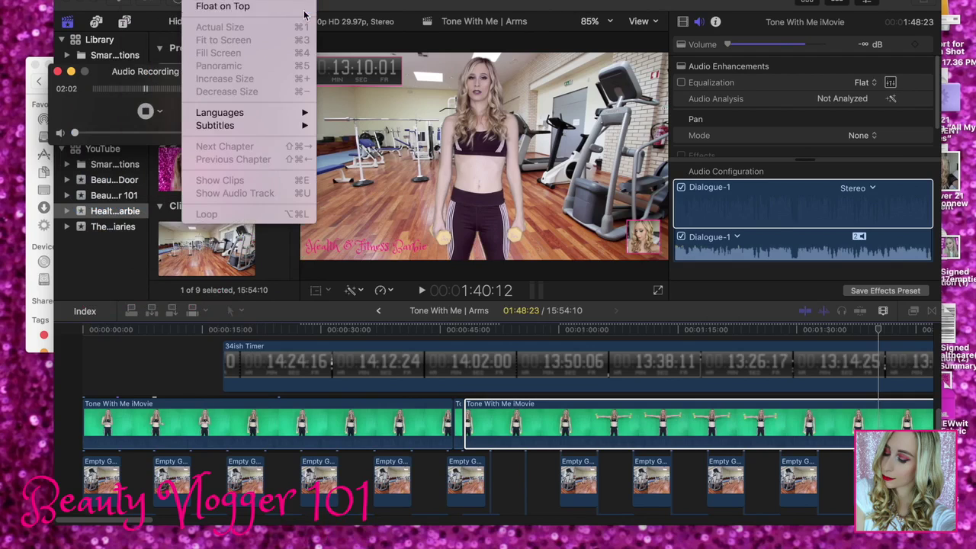
{"action": "left_click", "coordinate": [355, 8]}
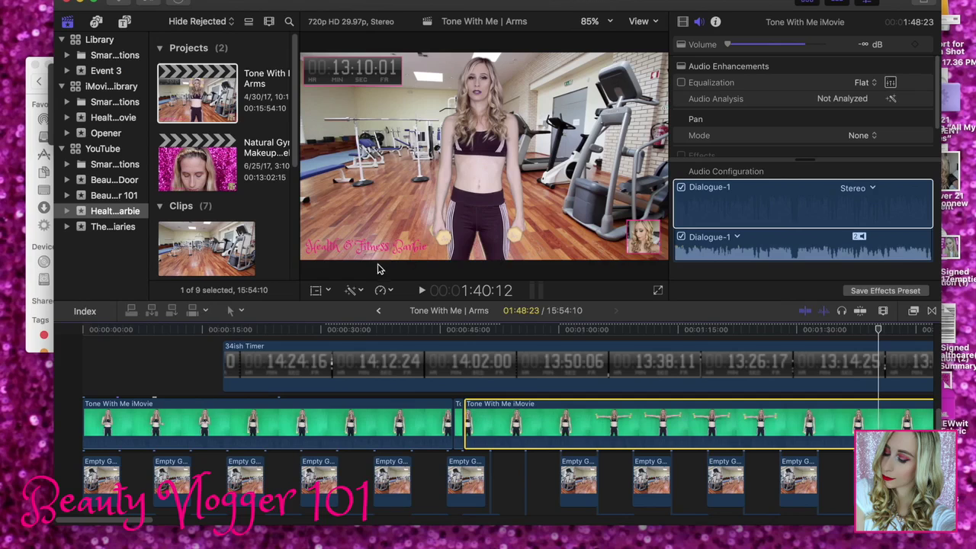
{"action": "left_click", "coordinate": [323, 543]}
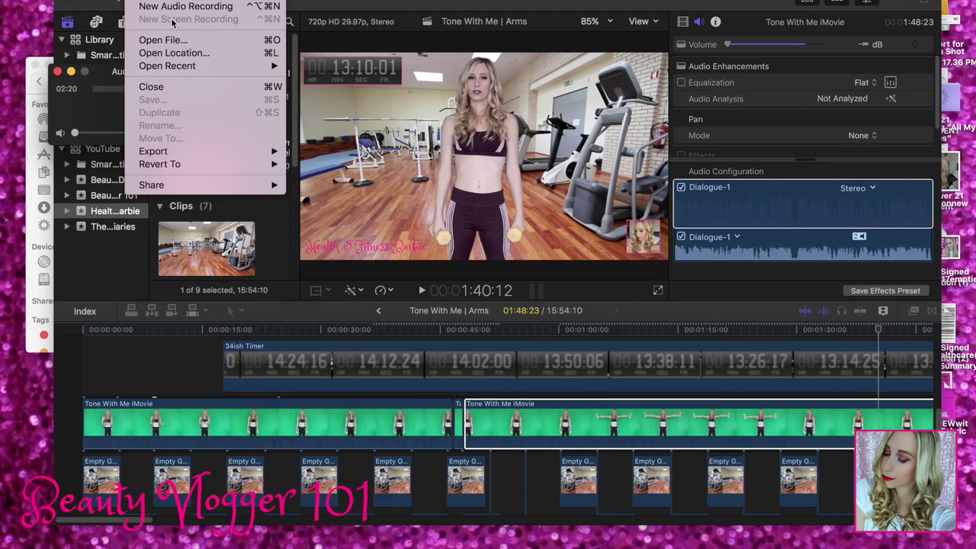
{"action": "left_click", "coordinate": [118, 73]}
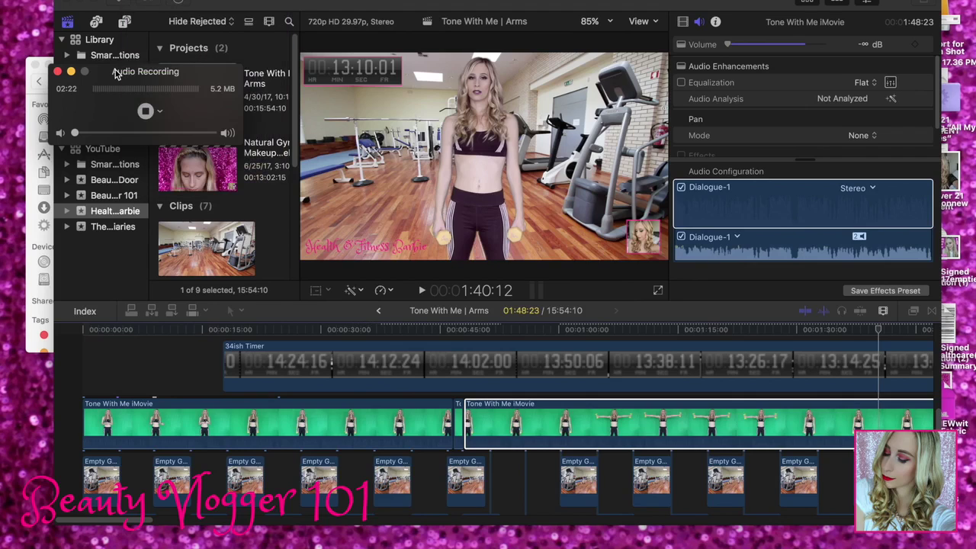
{"action": "left_click", "coordinate": [311, 2]}
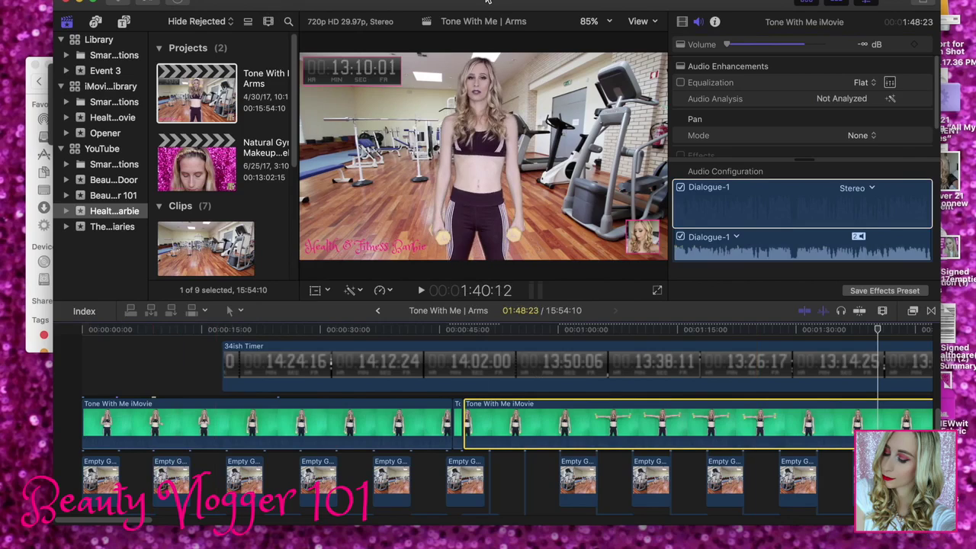
{"action": "left_click", "coordinate": [404, 276]}
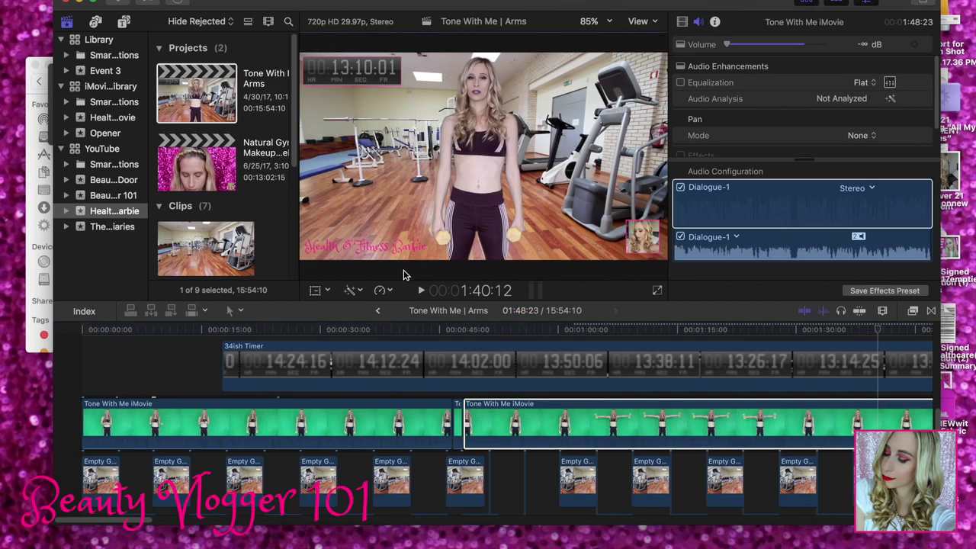
{"action": "right_click", "coordinate": [404, 276]}
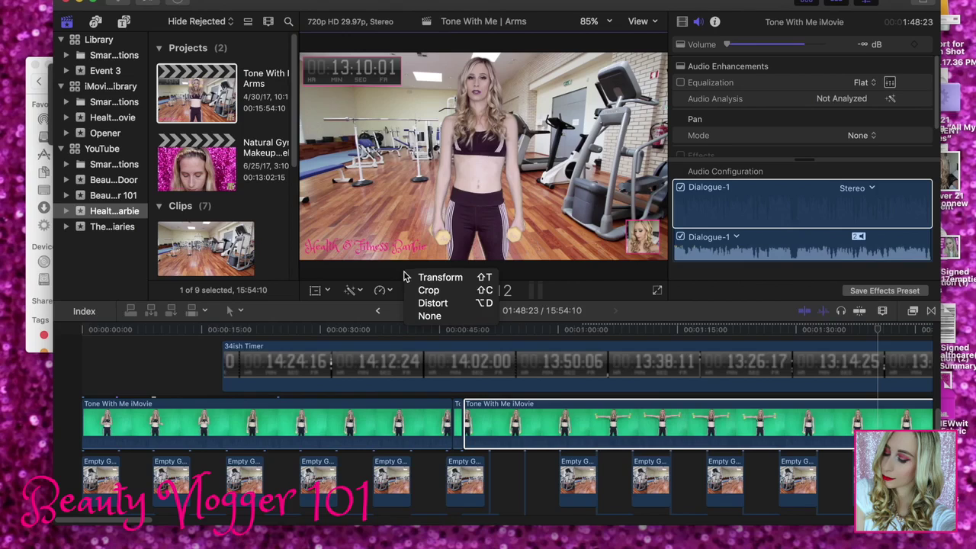
{"action": "left_click", "coordinate": [616, 331]}
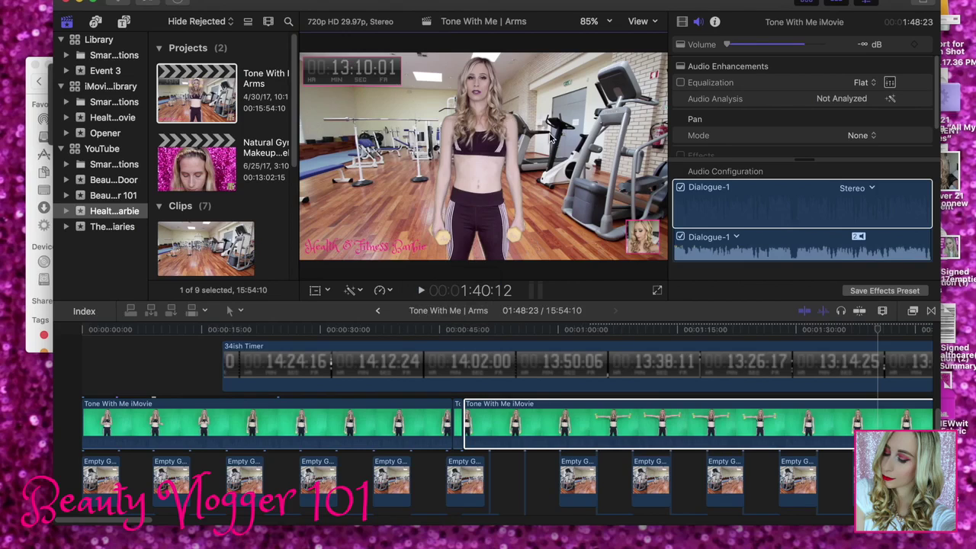
{"action": "left_click", "coordinate": [525, 311]}
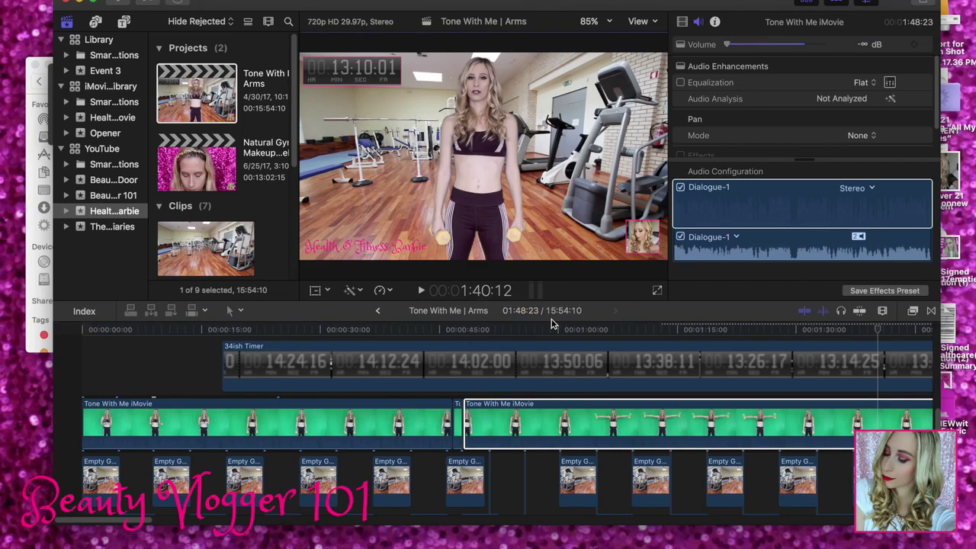
Switch to Finder, open the HFB Timer 0 - 31ish video from the Health & Fitness Barbie folder and play it
{"action": "key", "text": "super+Tab"}
{"action": "double_click", "coordinate": [236, 145]}
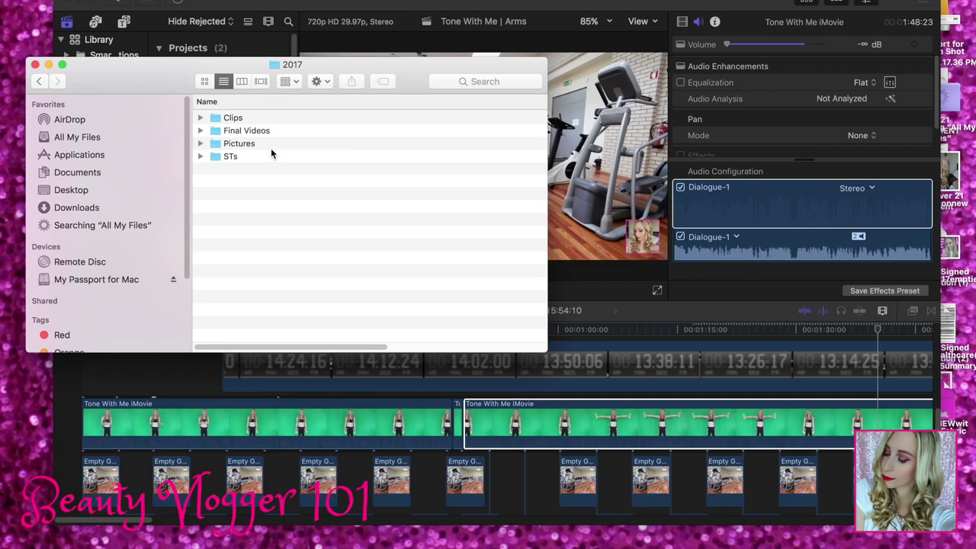
{"action": "key", "text": "super+Up"}
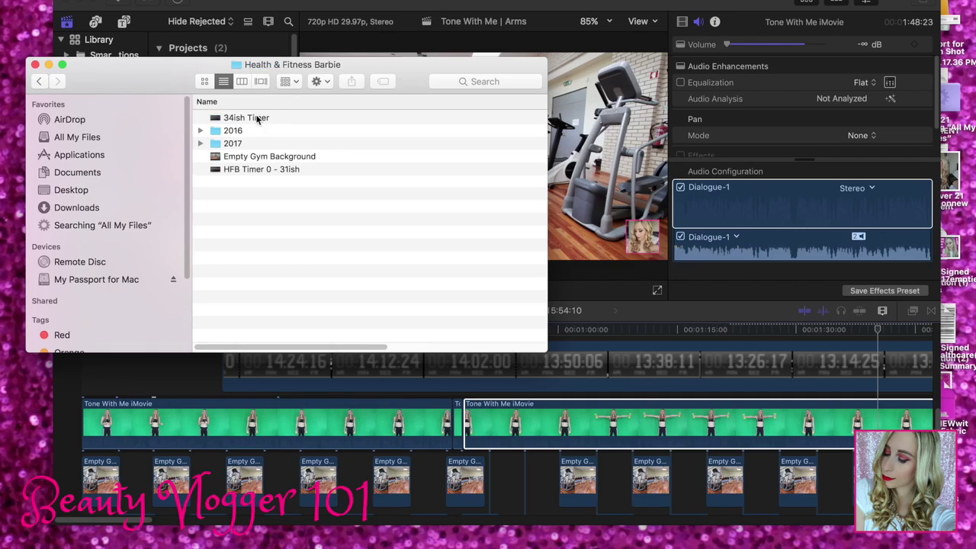
{"action": "left_click", "coordinate": [279, 170]}
{"action": "key", "text": "super+Tab"}
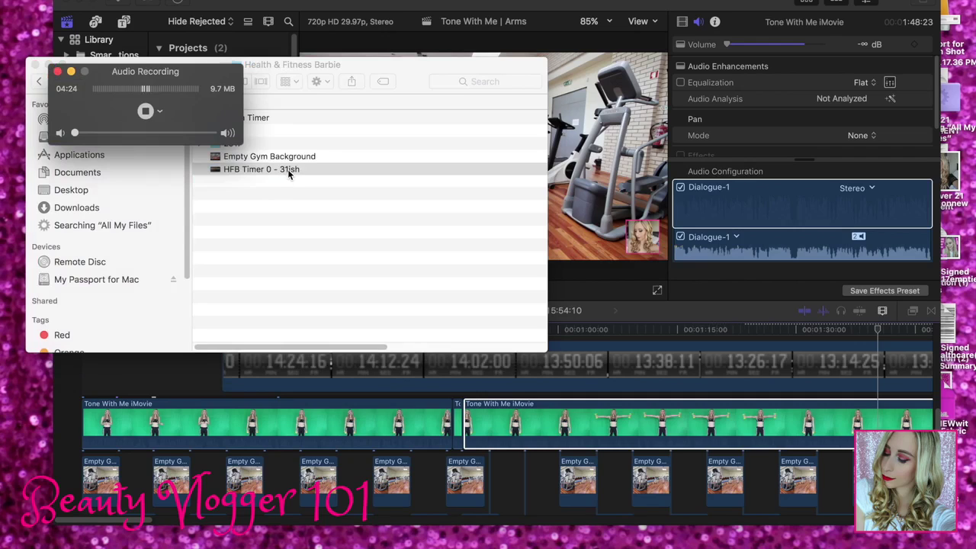
{"action": "left_click", "coordinate": [286, 172]}
{"action": "double_click", "coordinate": [288, 171]}
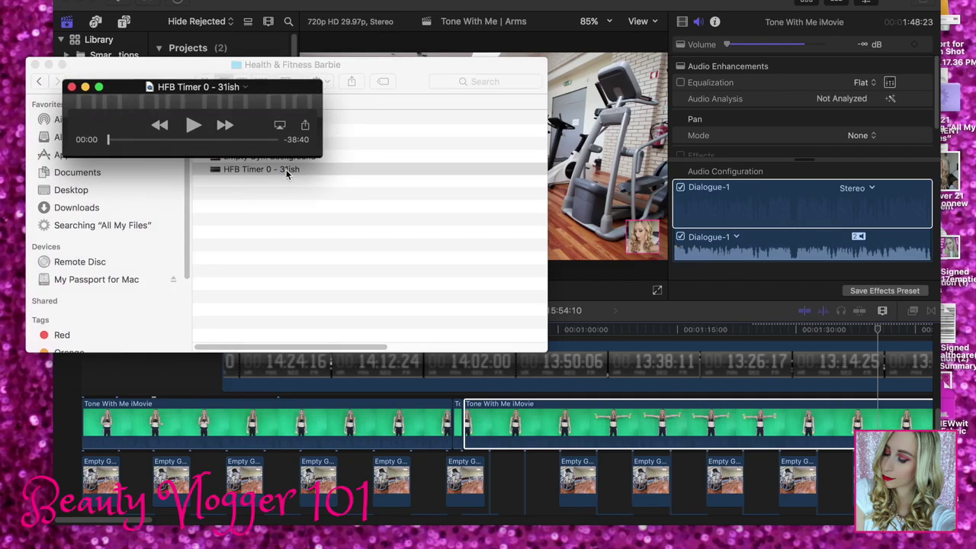
{"action": "left_click", "coordinate": [192, 127]}
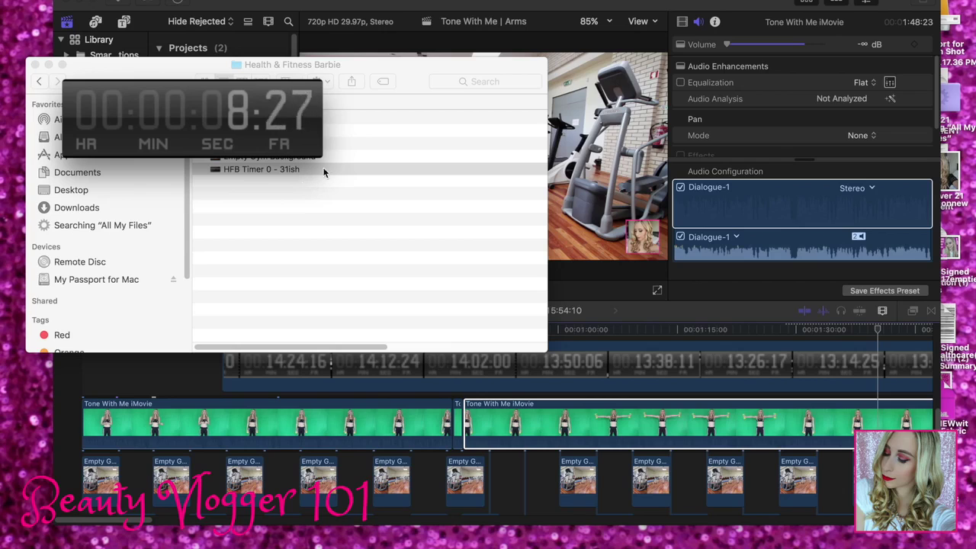
View the playing timer video beside the Final Cut Pro project window, then return to the project
{"action": "left_click", "coordinate": [620, 291]}
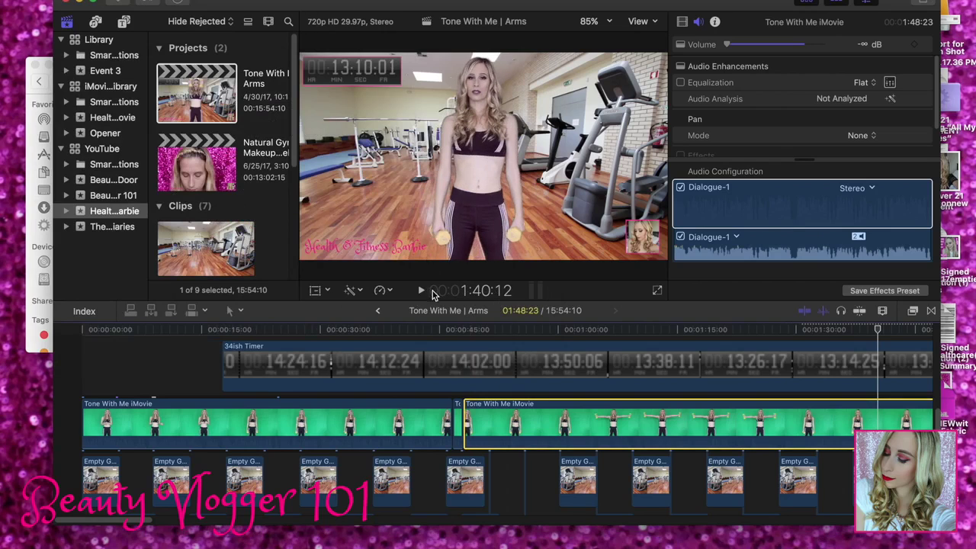
{"action": "left_click_drag", "start_coordinate": [308, 2], "coordinate": [376, 8]}
{"action": "left_click", "coordinate": [104, 92]}
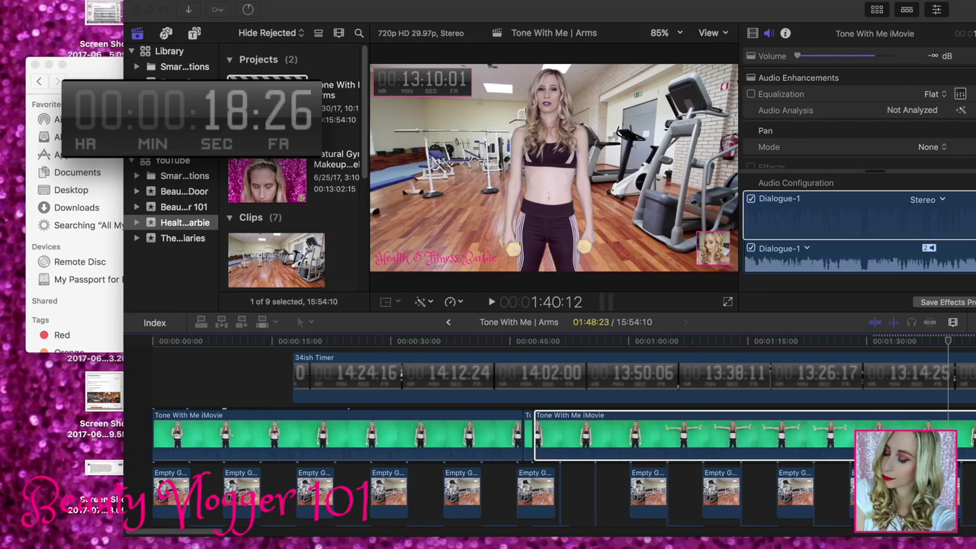
{"action": "mouse_move", "coordinate": [210, 129]}
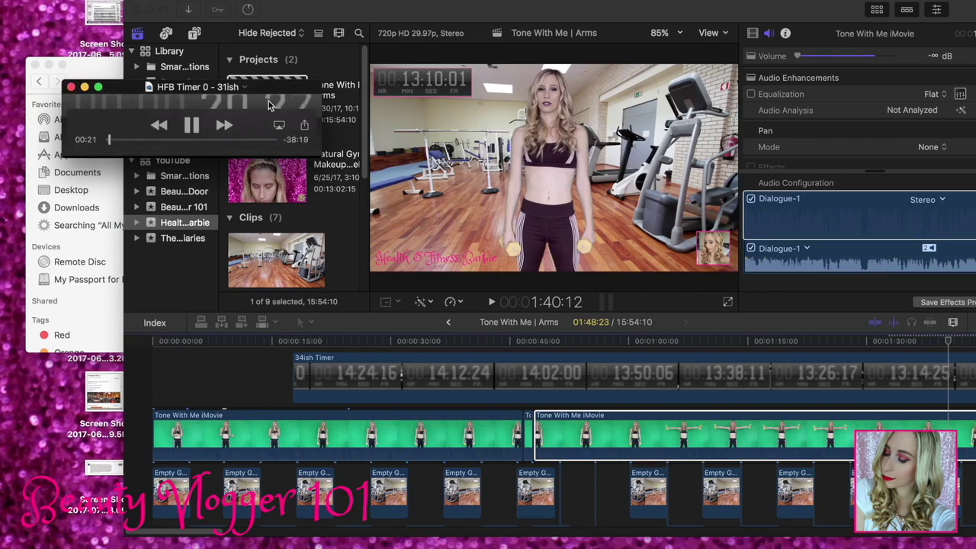
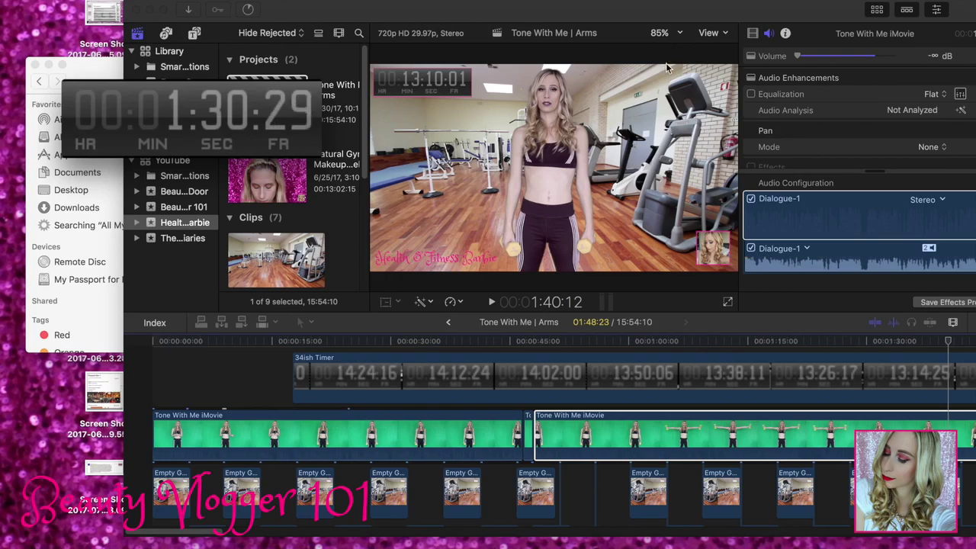
{"action": "double_click", "coordinate": [268, 12]}
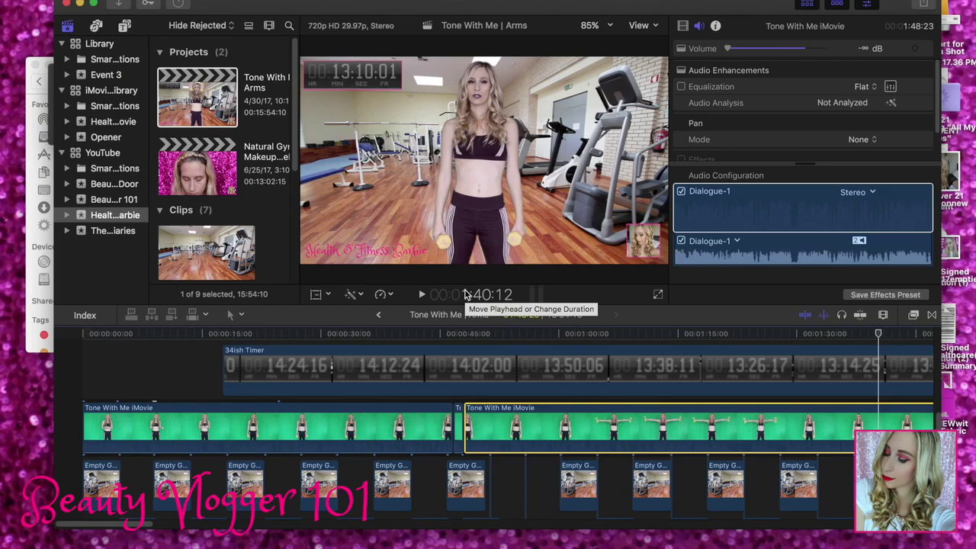
Delete the 34ish Timer clip from the timeline and accept moving its media to the trash
{"action": "left_click", "coordinate": [445, 364]}
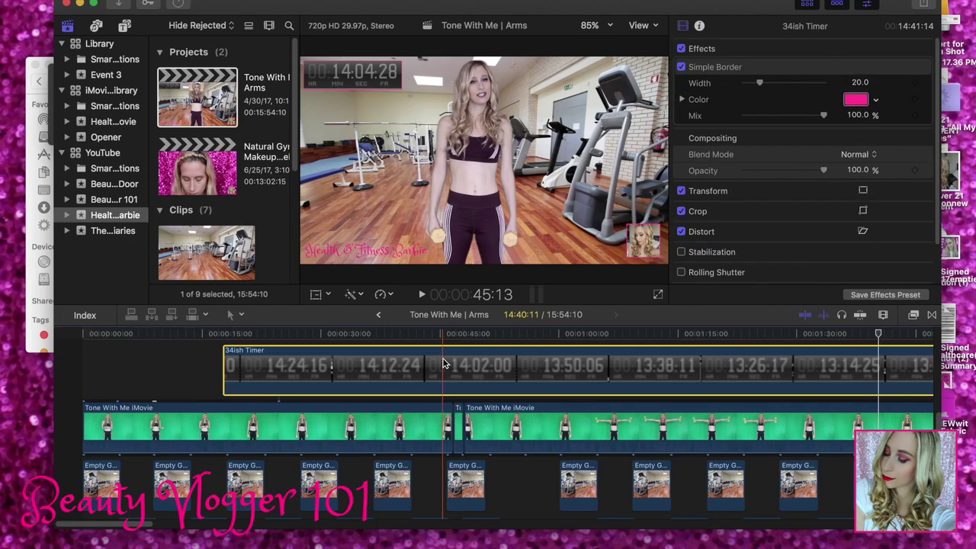
{"action": "key", "text": "super+shift+a"}
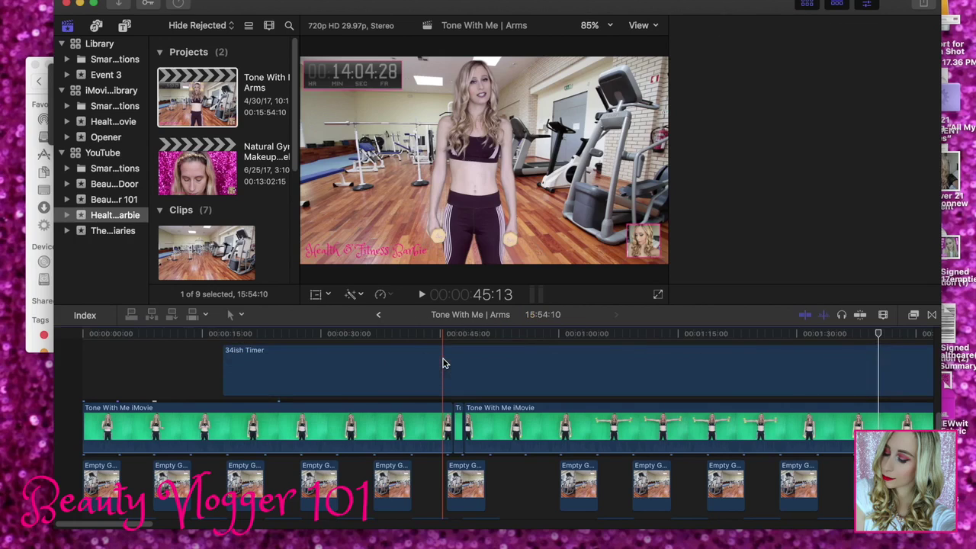
{"action": "key", "text": "super+BackSpace"}
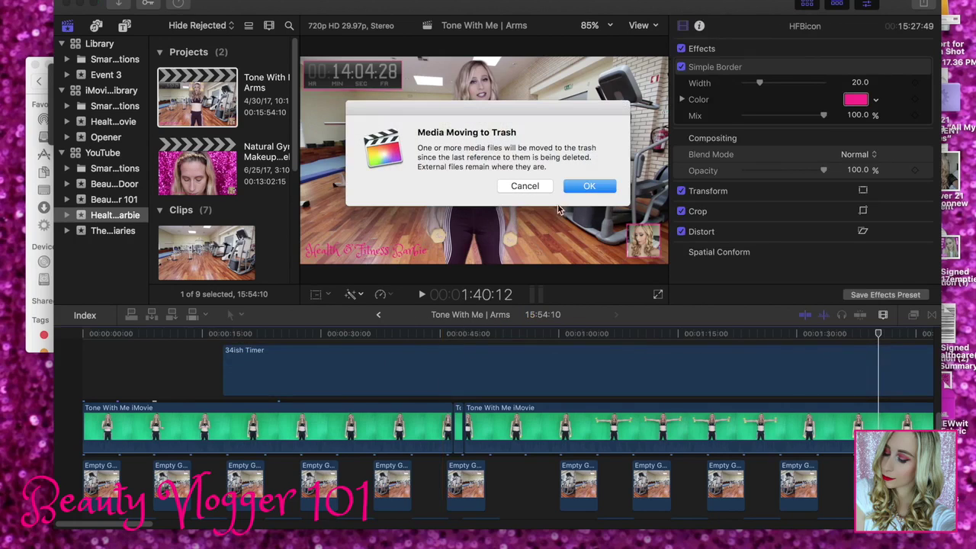
{"action": "left_click", "coordinate": [588, 187]}
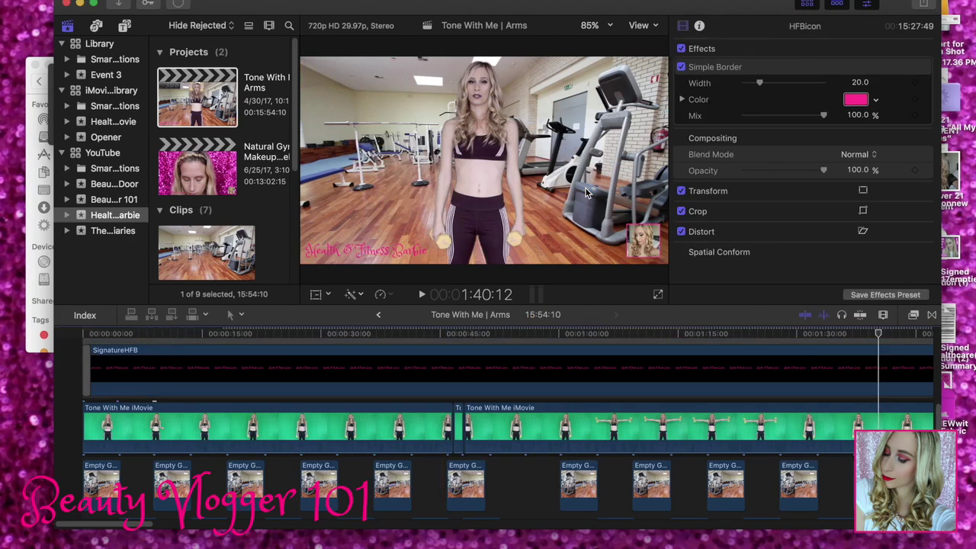
Add the 34ish Timer video from the Health & Fitness Barbie folder in Finder at the start of the Tone With Me | Arms timeline
{"action": "left_click", "coordinate": [31, 97]}
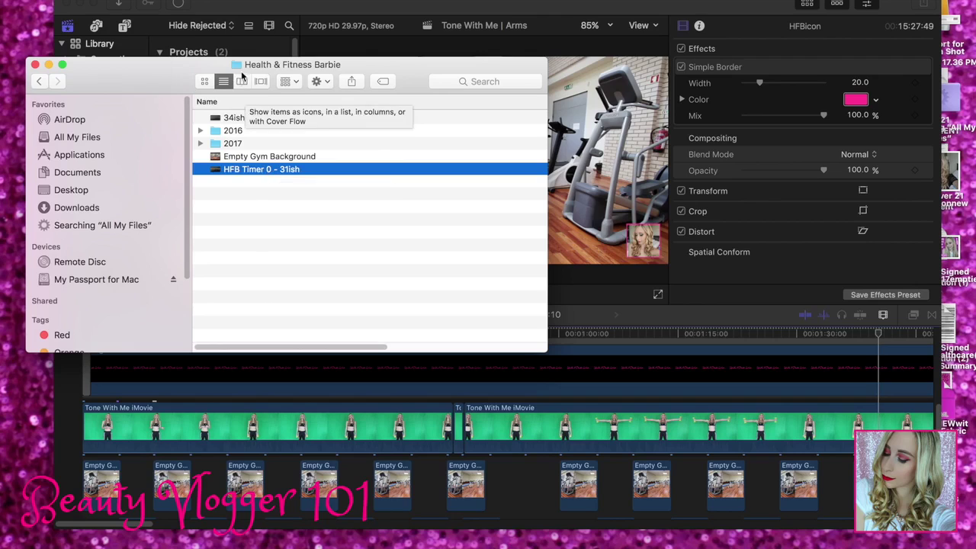
{"action": "left_click_drag", "start_coordinate": [262, 66], "coordinate": [194, 39]}
{"action": "left_click", "coordinate": [201, 91]}
{"action": "left_click_drag", "start_coordinate": [201, 91], "coordinate": [384, 345]}
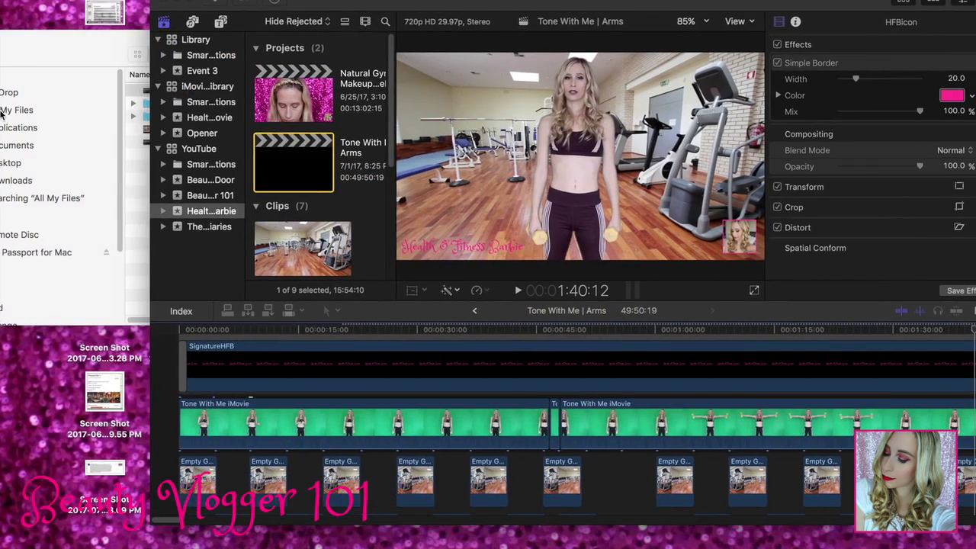
{"action": "left_click_drag", "start_coordinate": [46, 54], "coordinate": [0, 51]}
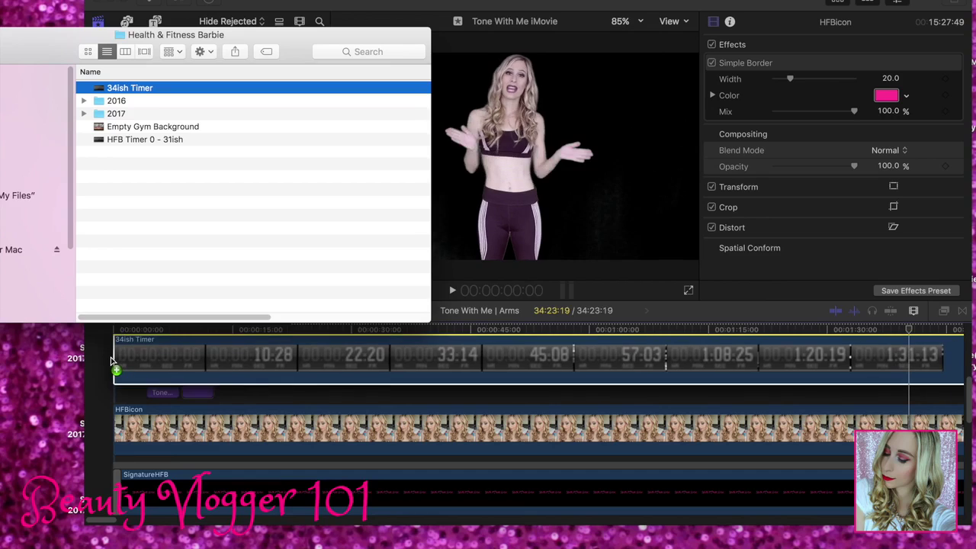
{"action": "left_click_drag", "start_coordinate": [111, 361], "coordinate": [109, 357]}
{"action": "left_click", "coordinate": [109, 357]}
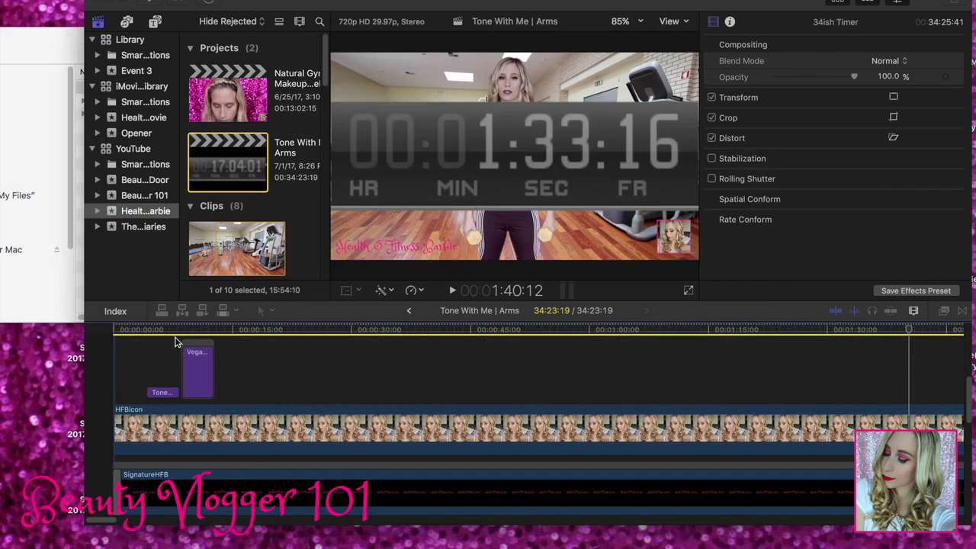
With the playhead at about 17:23, use Transform to shrink the timer overlay and place it in the upper-left corner of the video frame
{"action": "left_click", "coordinate": [254, 330]}
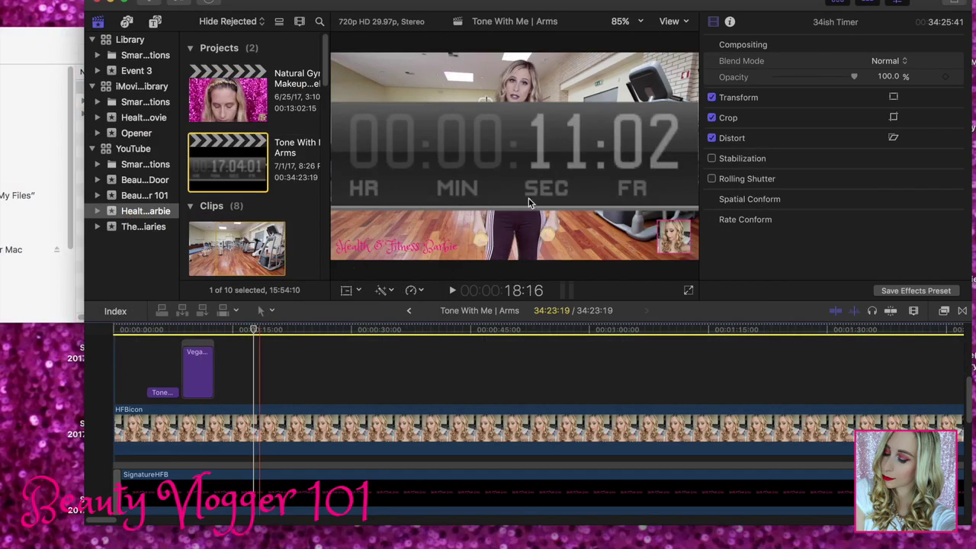
{"action": "left_click", "coordinate": [345, 293]}
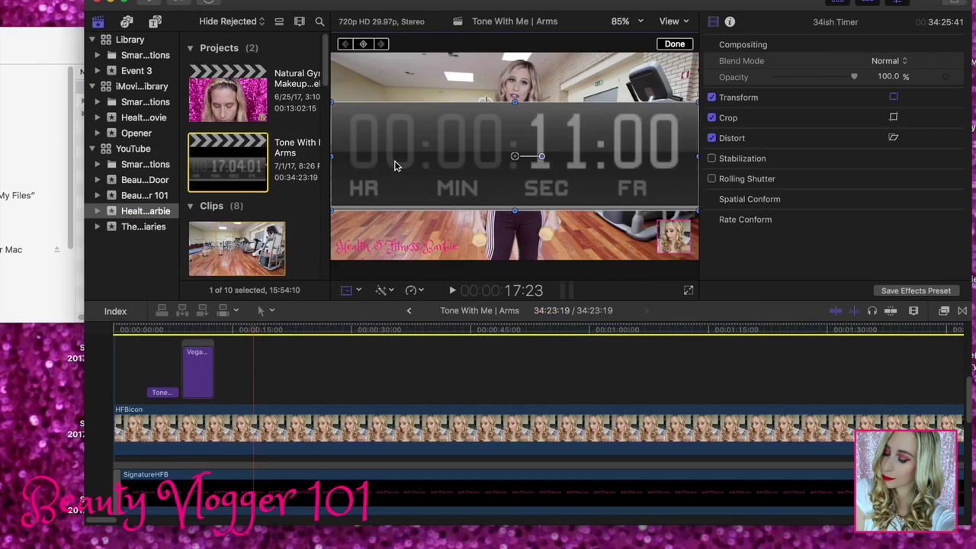
{"action": "left_click_drag", "start_coordinate": [331, 209], "coordinate": [344, 57]}
{"action": "left_click_drag", "start_coordinate": [522, 112], "coordinate": [483, 97]}
{"action": "left_click_drag", "start_coordinate": [468, 90], "coordinate": [433, 82]}
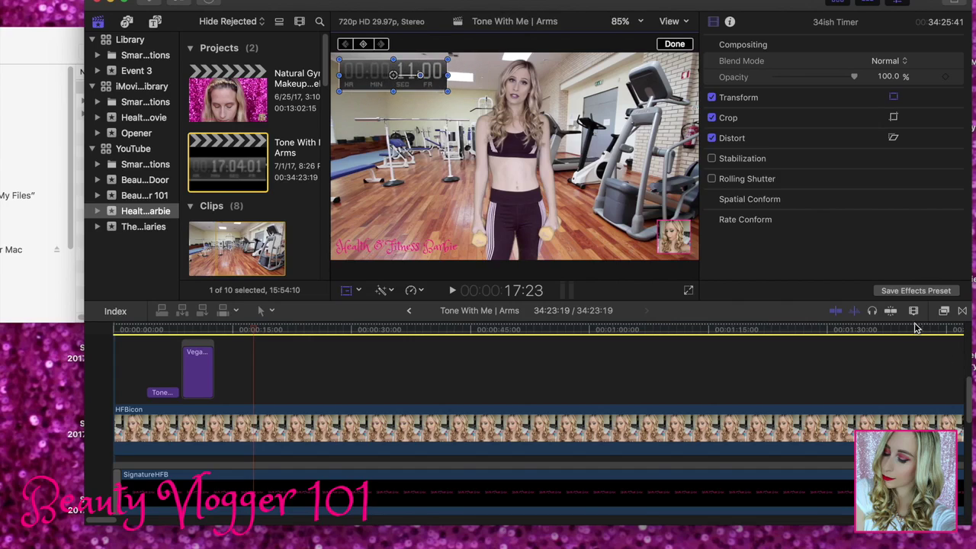
Search the effects for "simple" and apply the Simple Border effect to the 34ish Timer clip
{"action": "left_click", "coordinate": [944, 312]}
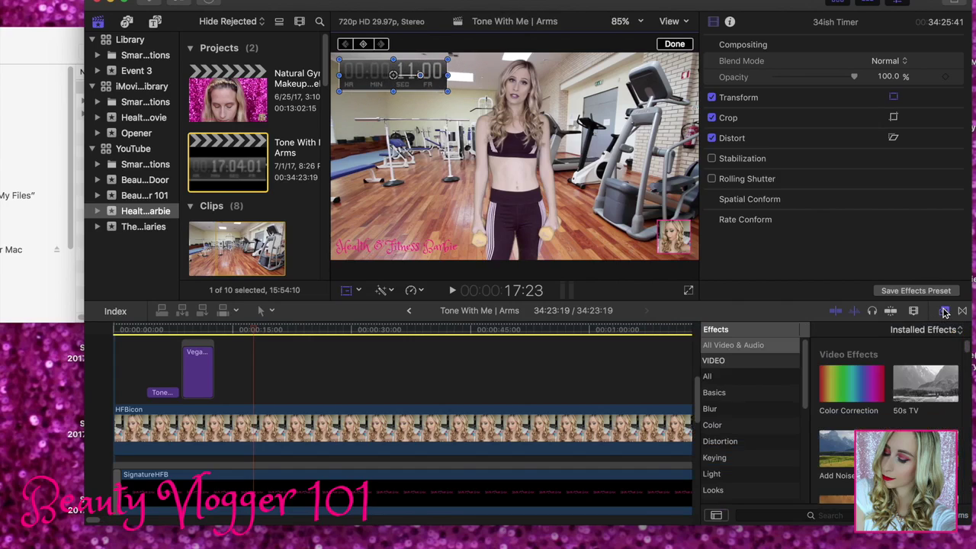
{"action": "left_click", "coordinate": [834, 511]}
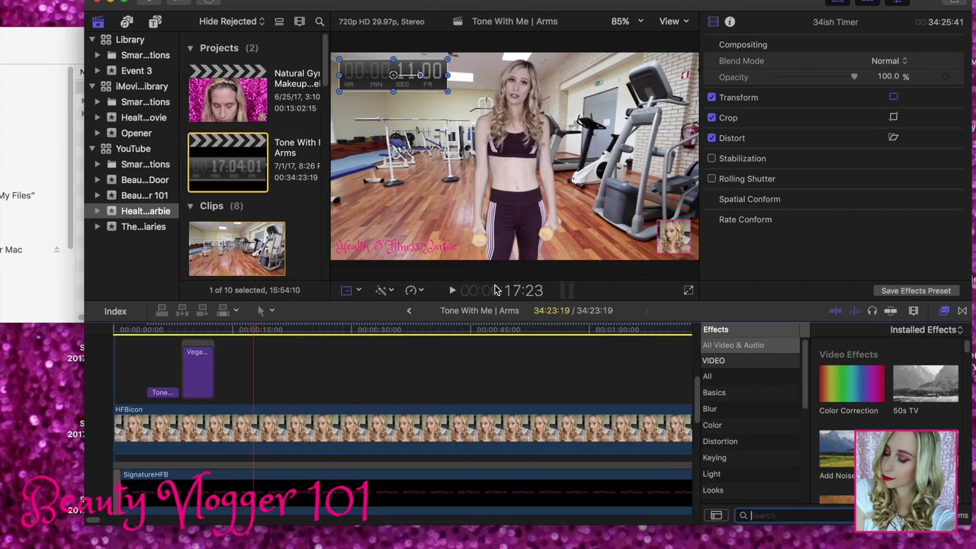
{"action": "type", "text": "simple"}
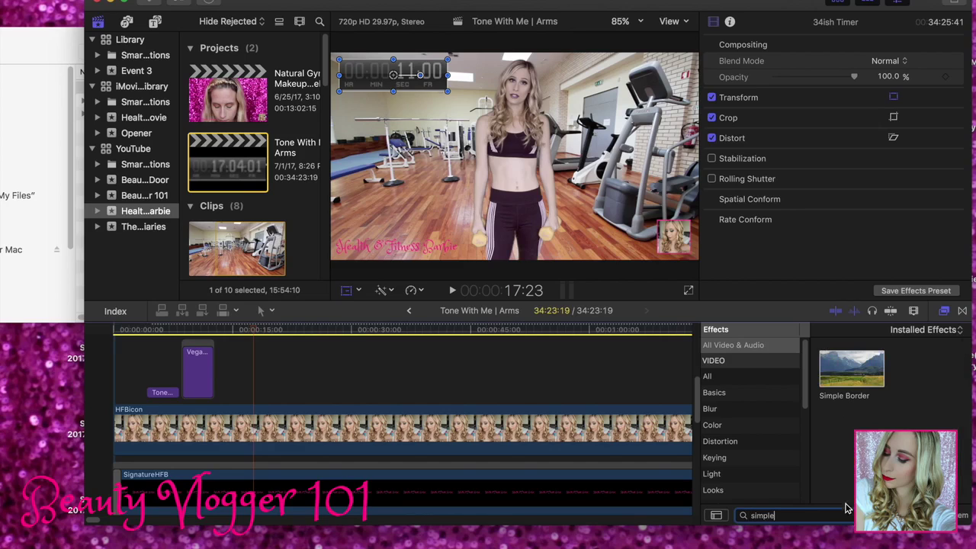
{"action": "left_click", "coordinate": [852, 368]}
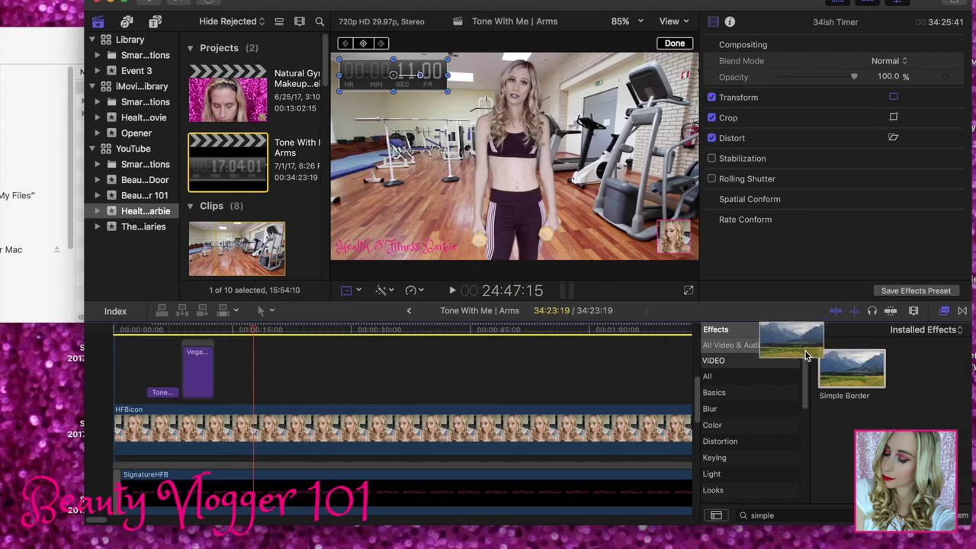
{"action": "scroll", "coordinate": [698, 391], "scroll_direction": "up", "scroll_amount": 3}
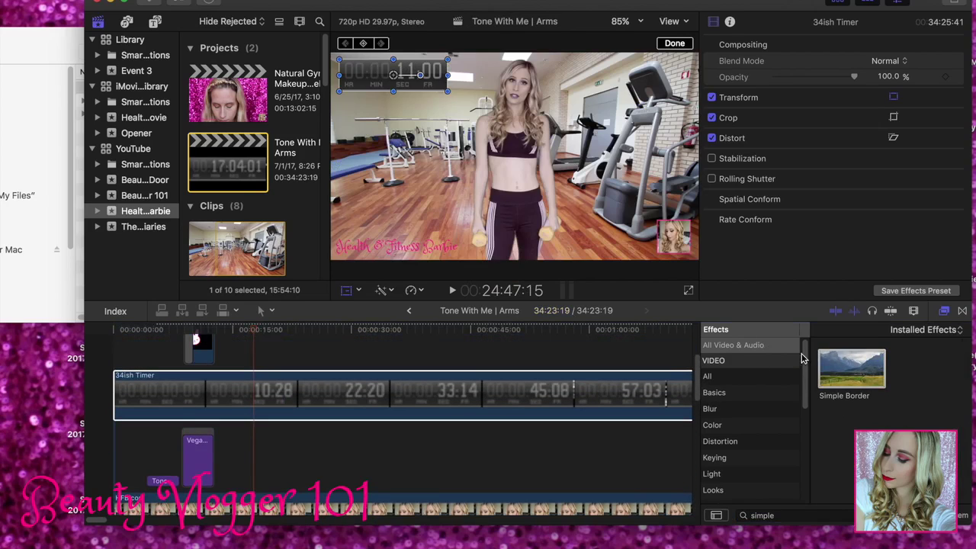
{"action": "left_click_drag", "start_coordinate": [831, 379], "coordinate": [592, 399]}
Set the Simple Border color of the timer overlay to Strawberry pink and close the color picker
{"action": "left_click", "coordinate": [886, 95]}
{"action": "left_click", "coordinate": [332, 396]}
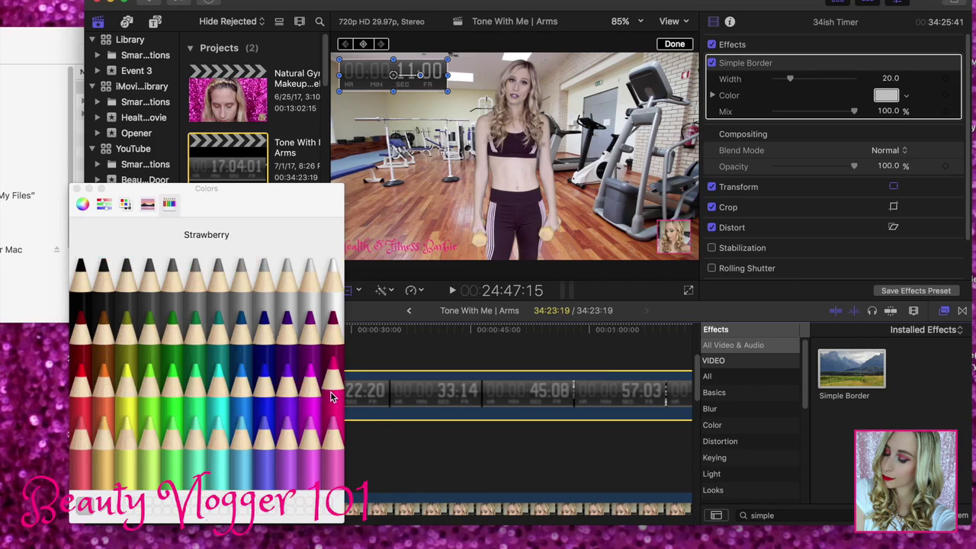
{"action": "left_click", "coordinate": [309, 385]}
{"action": "left_click", "coordinate": [333, 389]}
{"action": "left_click", "coordinate": [78, 188]}
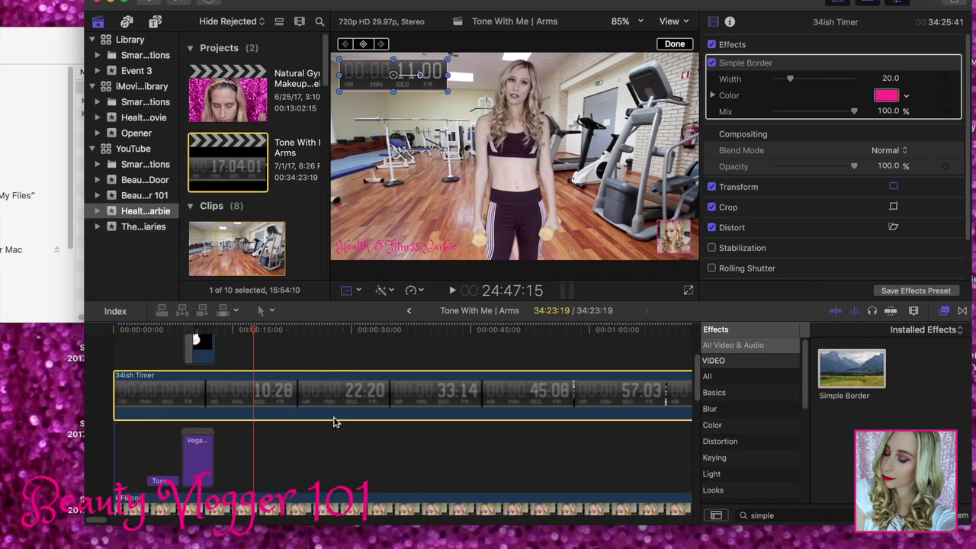
Retime the 34ish Timer clip with Reverse Clip so it counts down, and scrub the timeline to check it
{"action": "left_click_drag", "start_coordinate": [256, 330], "coordinate": [116, 336]}
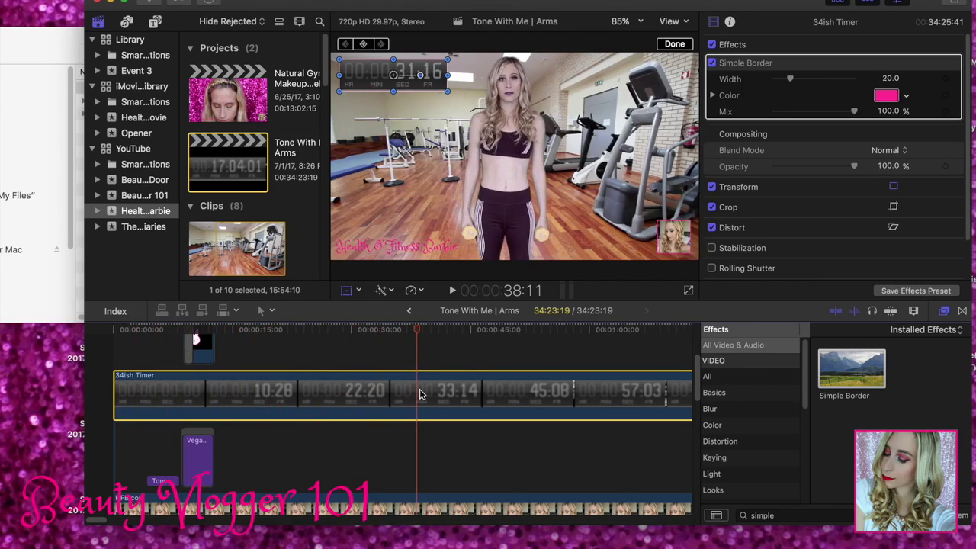
{"action": "left_click", "coordinate": [274, 0]}
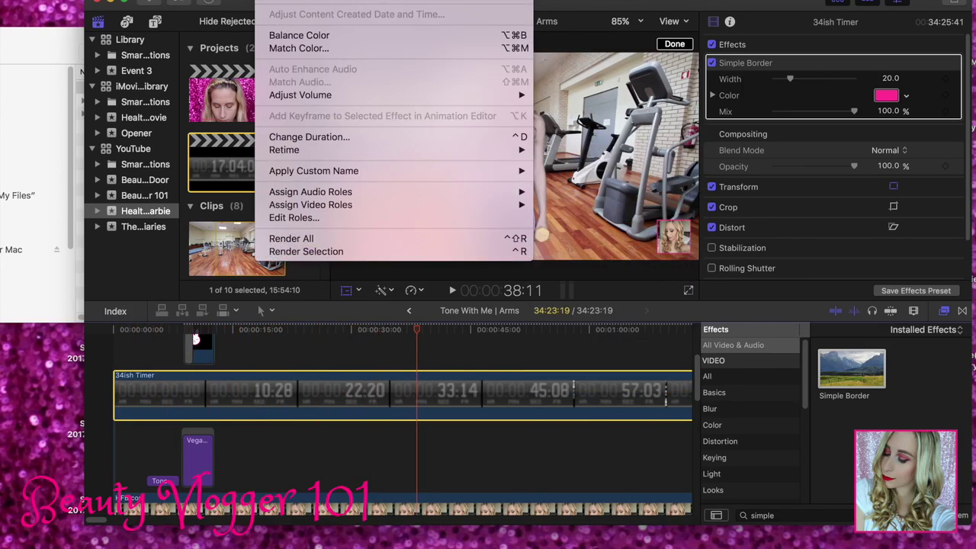
{"action": "mouse_move", "coordinate": [300, 150]}
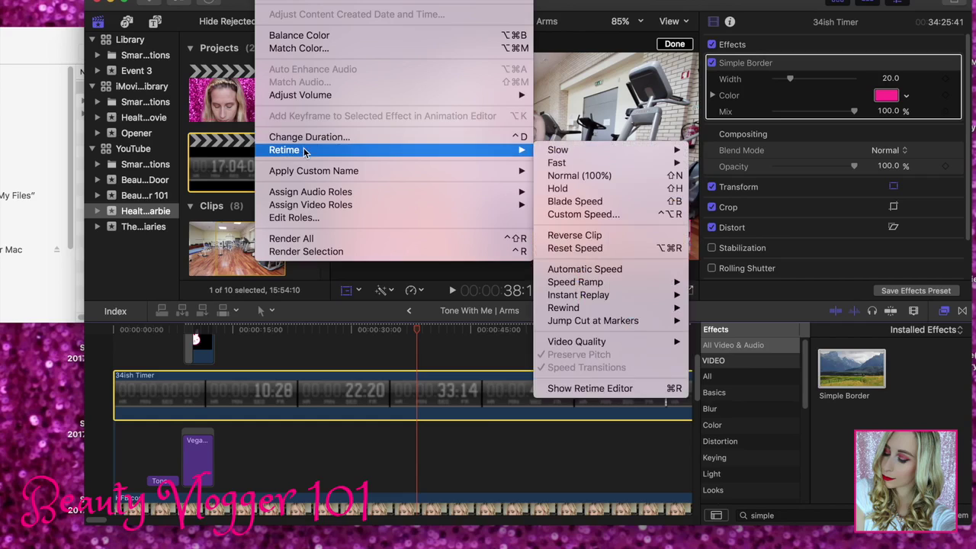
{"action": "mouse_move", "coordinate": [572, 166]}
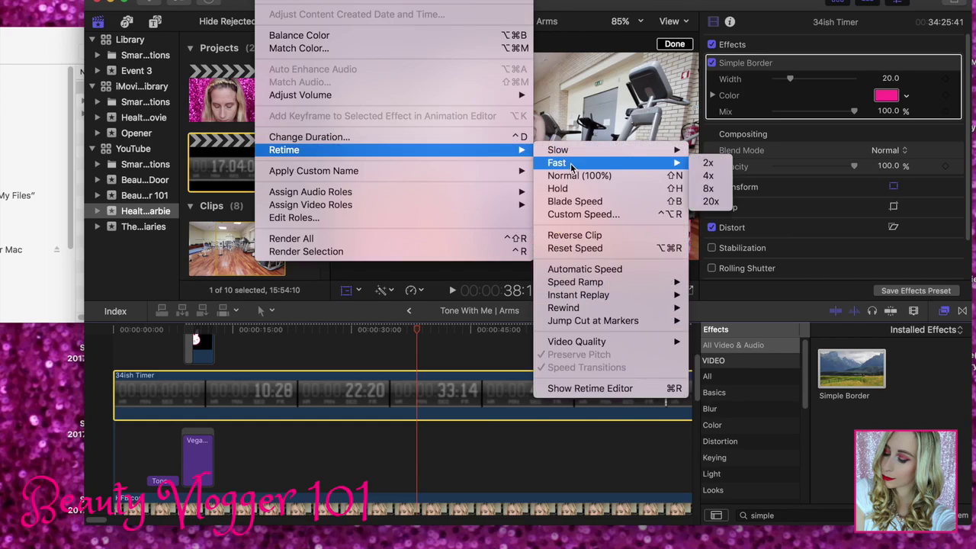
{"action": "left_click", "coordinate": [579, 235]}
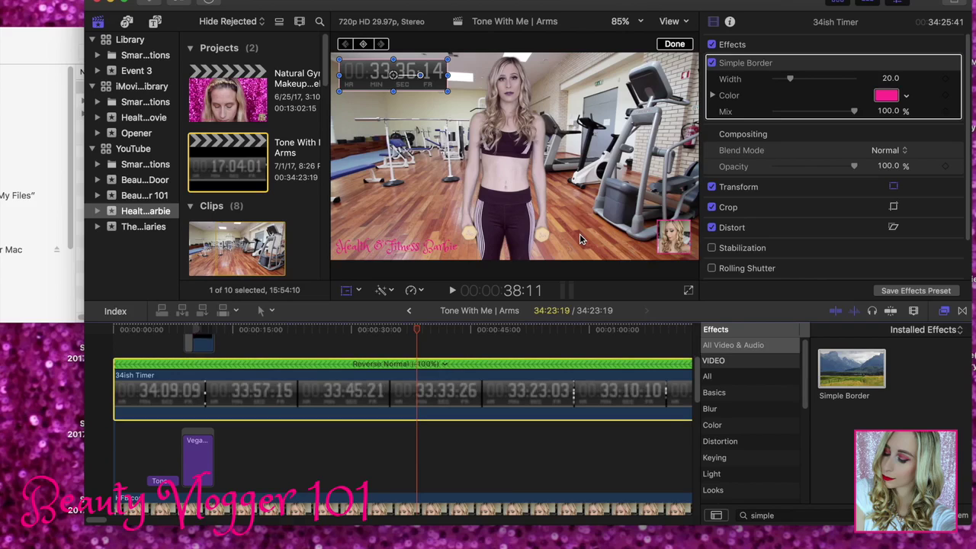
{"action": "left_click_drag", "start_coordinate": [420, 333], "coordinate": [582, 358]}
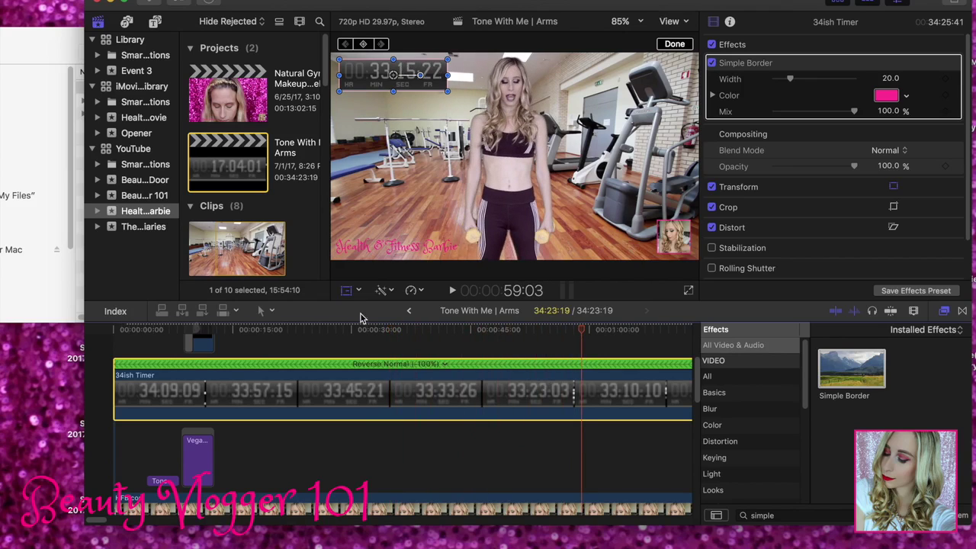
Hide the effects browser and move the reversed 34ish Timer clip past the intro titles to start at about 19:11
{"action": "left_click", "coordinate": [945, 311]}
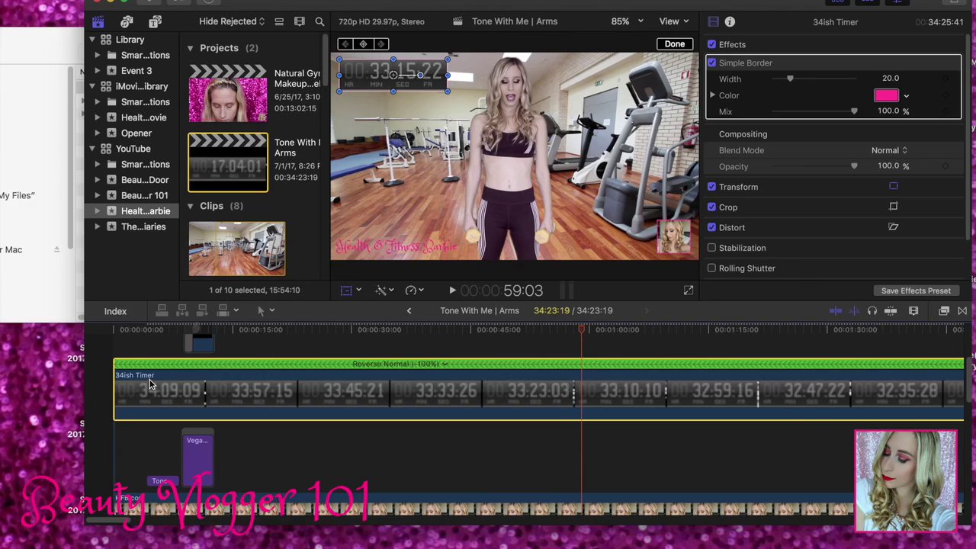
{"action": "mouse_move", "coordinate": [181, 385]}
{"action": "left_mouse_down"}
{"action": "mouse_move", "coordinate": [281, 383]}
{"action": "mouse_move", "coordinate": [218, 393]}
{"action": "mouse_move", "coordinate": [172, 370]}
{"action": "left_mouse_up"}
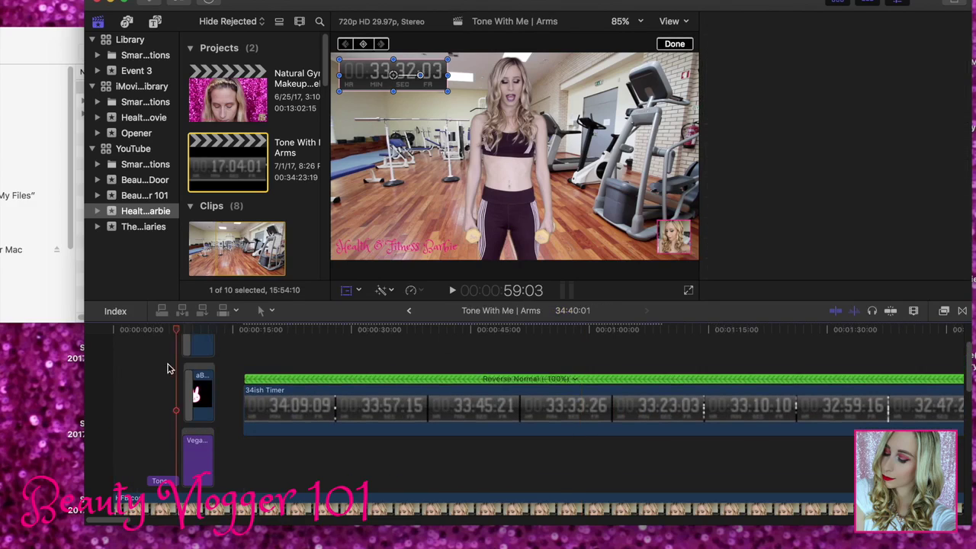
{"action": "left_click", "coordinate": [196, 341]}
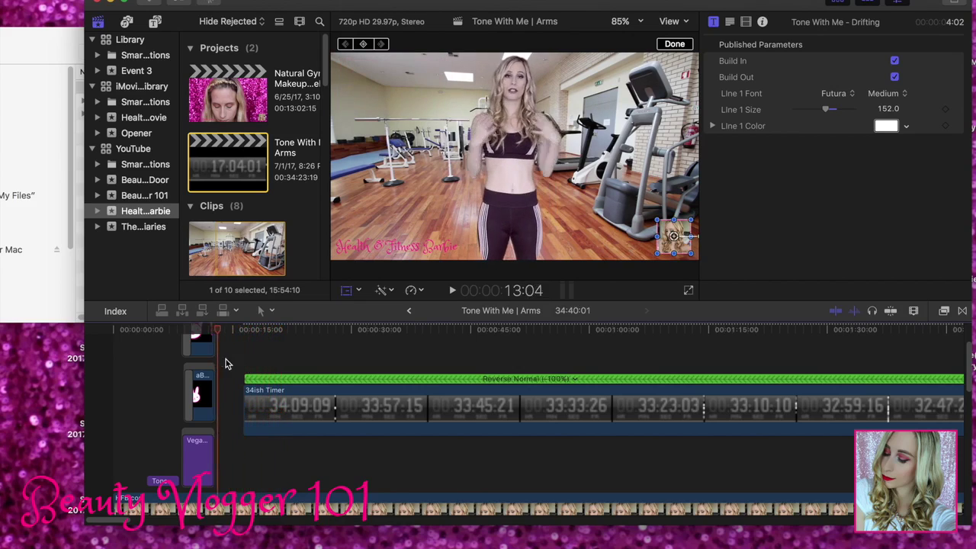
{"action": "left_click", "coordinate": [267, 363]}
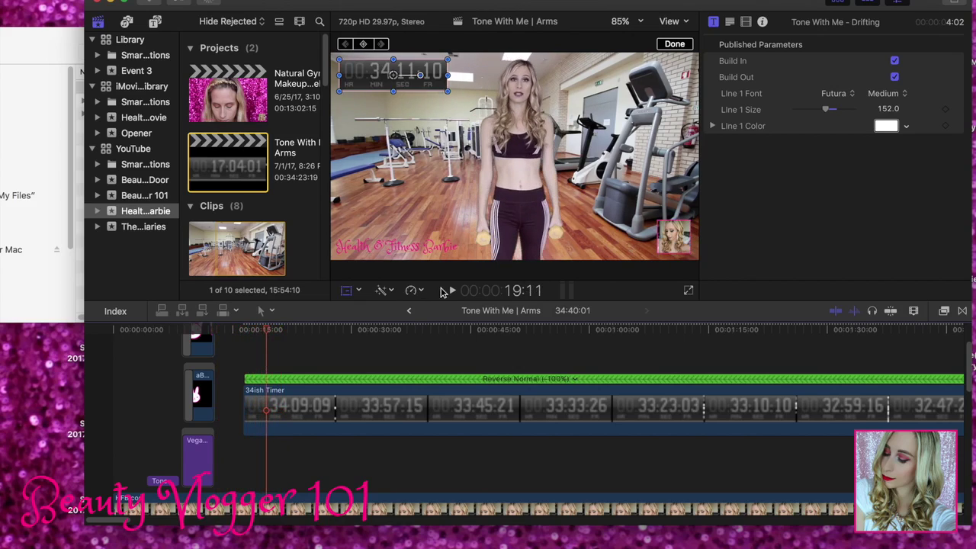
{"action": "left_click_drag", "start_coordinate": [289, 394], "coordinate": [307, 391]}
Split the 34ish Timer clip at 8:59:28 and delete the portion before the cut
{"action": "left_click_drag", "start_coordinate": [139, 523], "coordinate": [324, 517]}
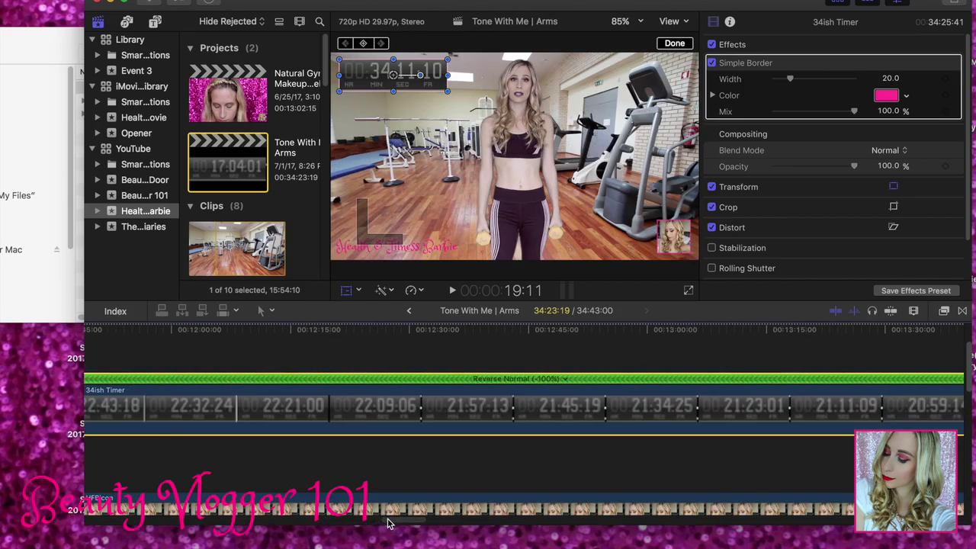
{"action": "left_click_drag", "start_coordinate": [394, 523], "coordinate": [476, 536]}
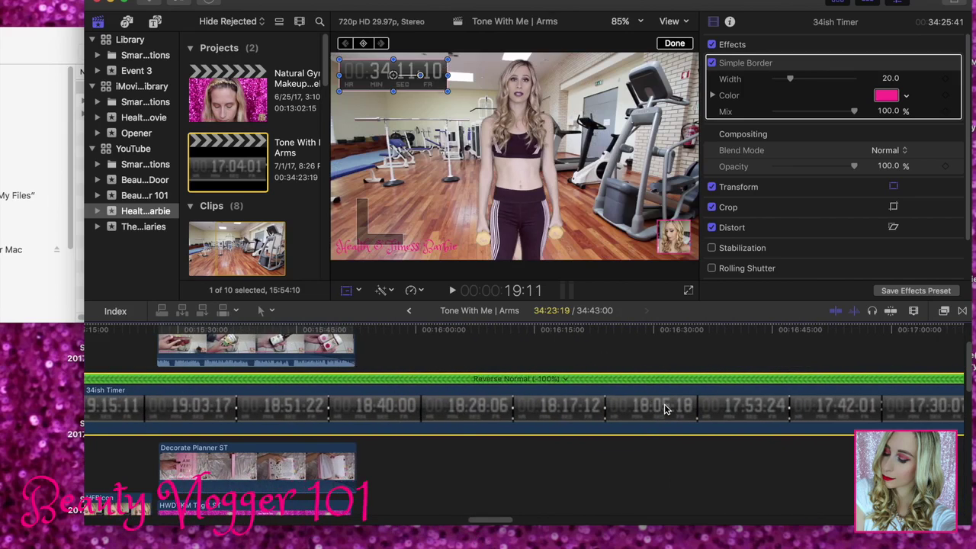
{"action": "left_click_drag", "start_coordinate": [501, 524], "coordinate": [331, 524]}
{"action": "left_click", "coordinate": [391, 364]}
{"action": "left_click", "coordinate": [390, 401]}
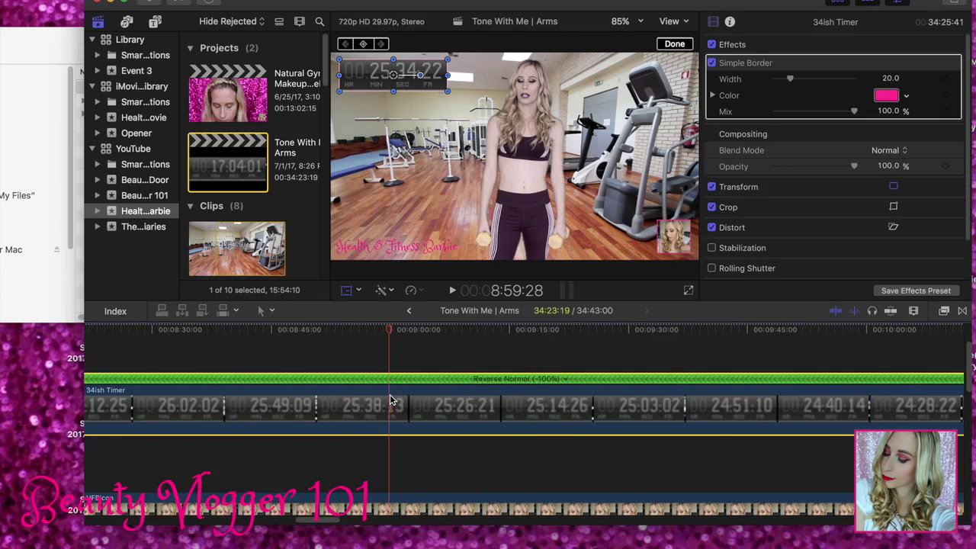
{"action": "key", "text": "super+space"}
{"action": "key", "text": "super+b"}
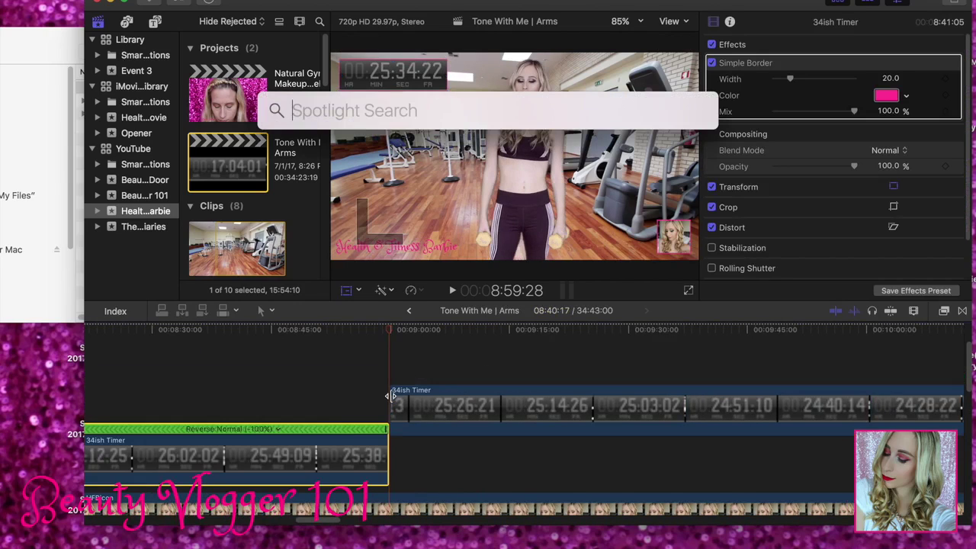
{"action": "key", "text": "Escape"}
{"action": "key", "text": "Delete"}
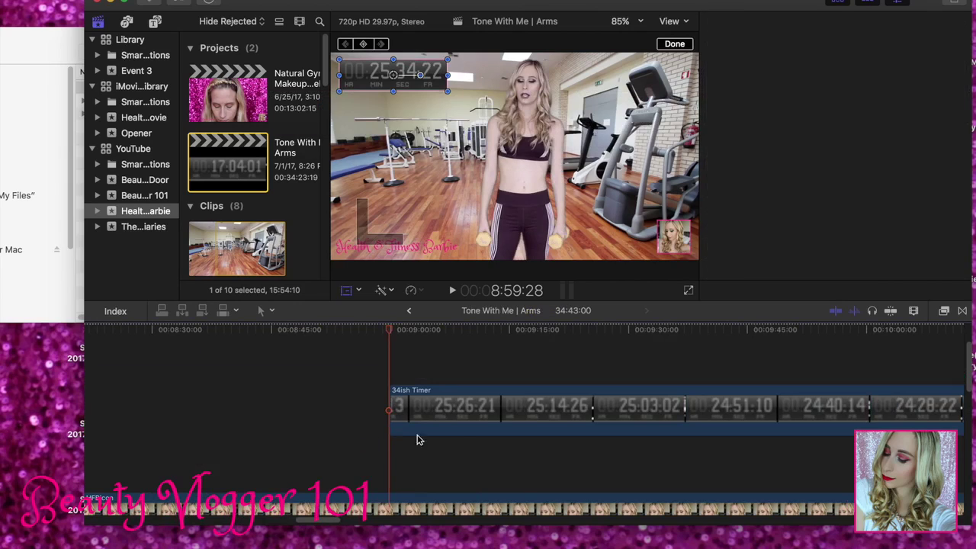
Move the remaining timer clip earlier and remove more of its beginning, leaving a clip 13:45:13 long
{"action": "left_click_drag", "start_coordinate": [714, 404], "coordinate": [217, 526]}
{"action": "scroll", "coordinate": [488, 534], "scroll_direction": "right", "scroll_amount": 3}
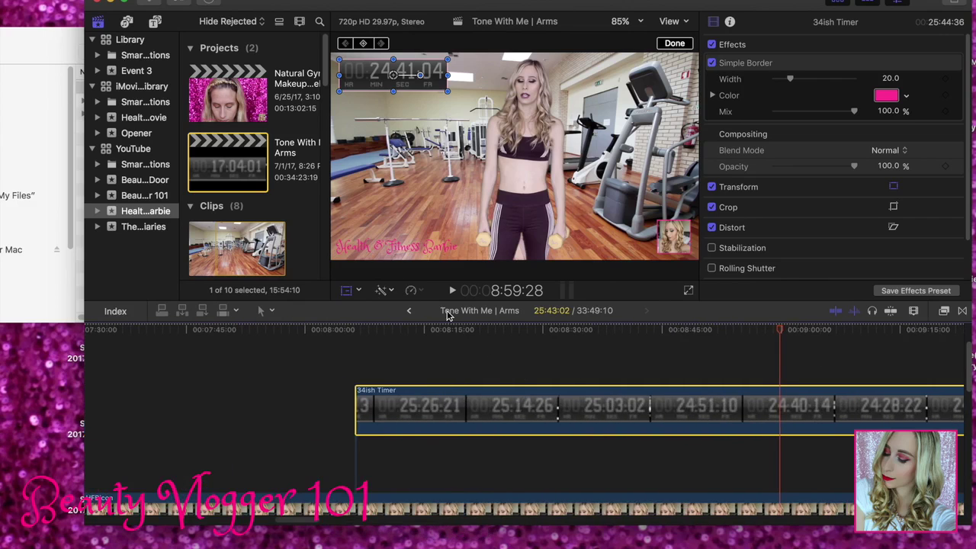
{"action": "left_click", "coordinate": [925, 378]}
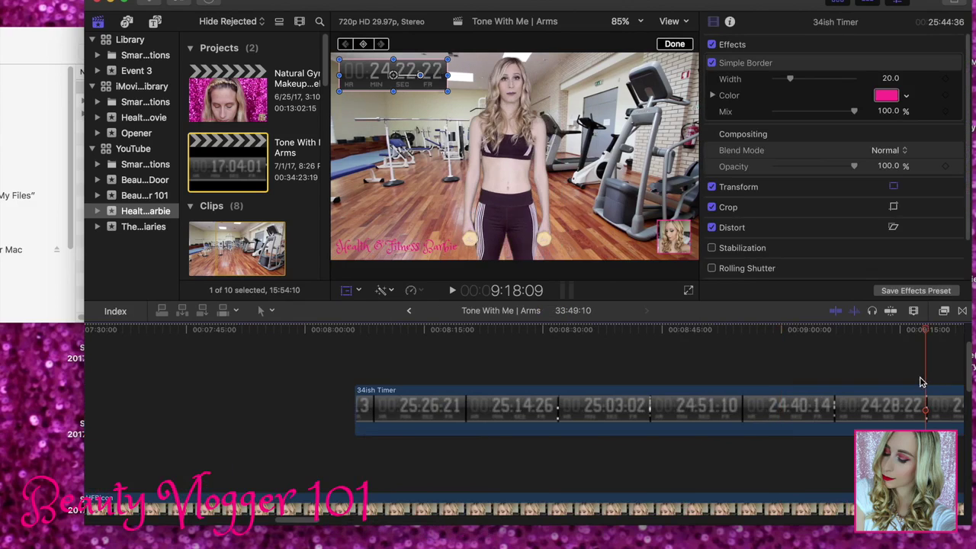
{"action": "left_click", "coordinate": [931, 410]}
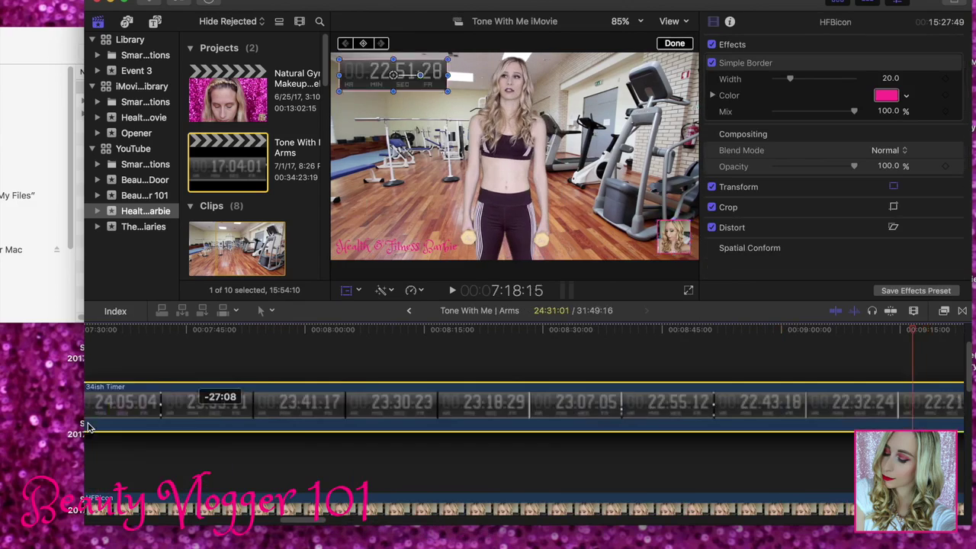
{"action": "left_click_drag", "start_coordinate": [229, 526], "coordinate": [298, 523]}
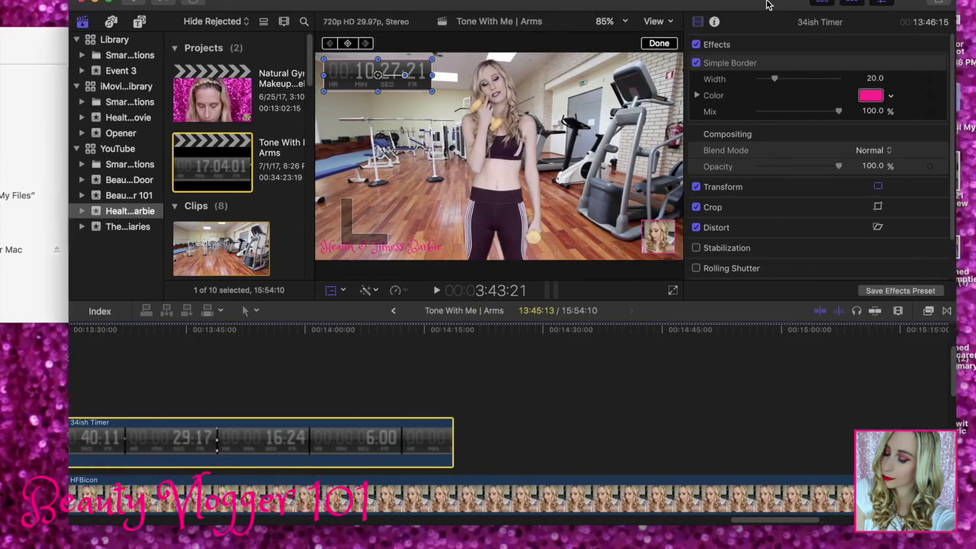
Place the playhead at 14:58:09, where the workout ends, and align the end of the timer clip with it
{"action": "left_click_drag", "start_coordinate": [949, 353], "coordinate": [949, 383]}
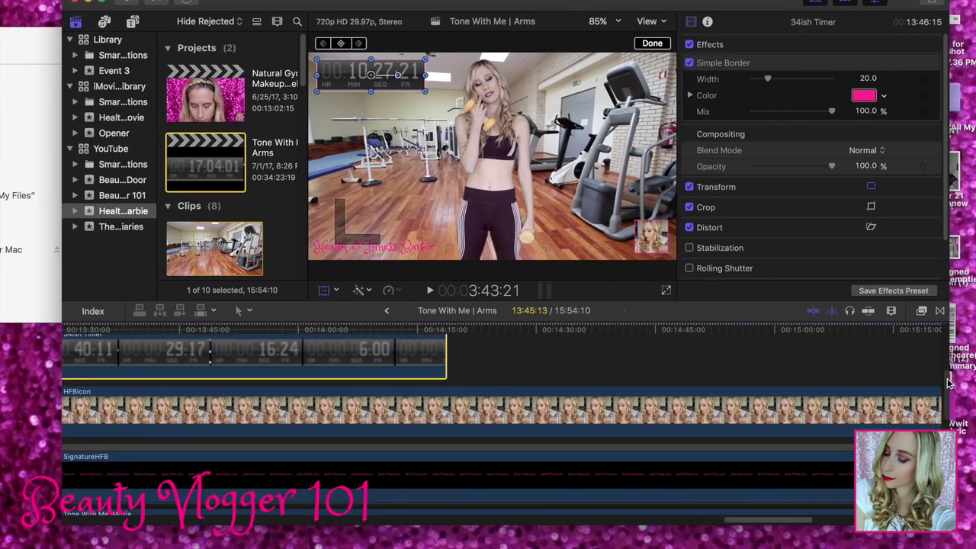
{"action": "left_click_drag", "start_coordinate": [793, 526], "coordinate": [827, 526]}
{"action": "left_click_drag", "start_coordinate": [160, 361], "coordinate": [455, 362]}
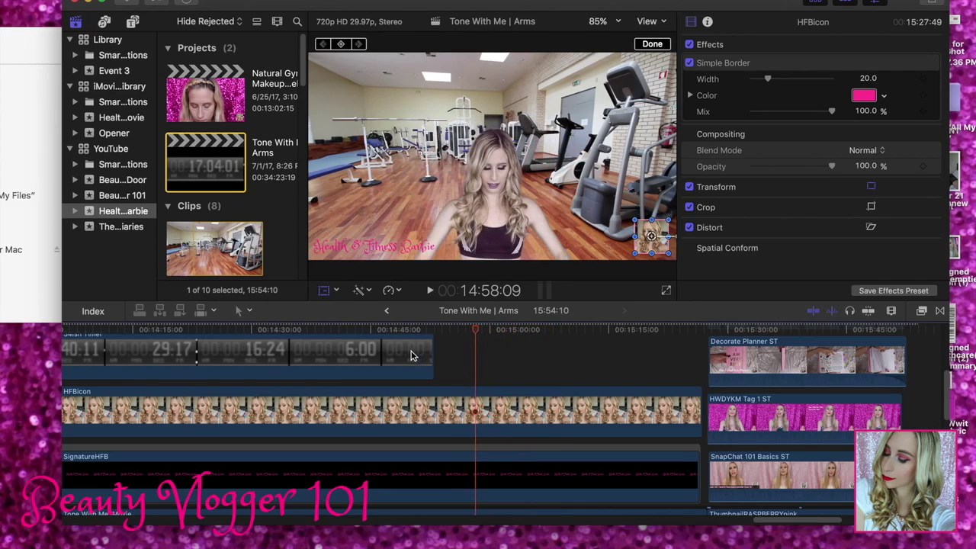
{"action": "left_click_drag", "start_coordinate": [425, 357], "coordinate": [451, 359]}
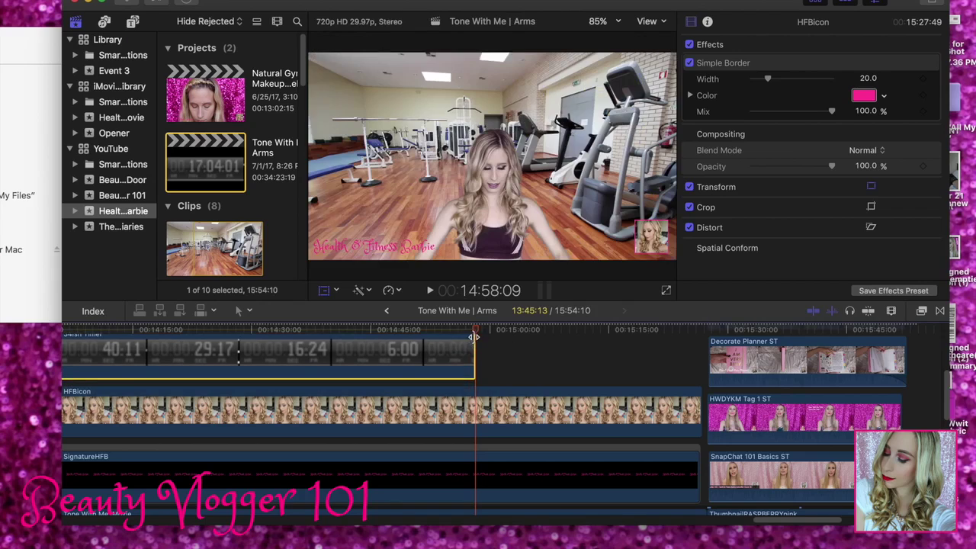
{"action": "left_click", "coordinate": [457, 359]}
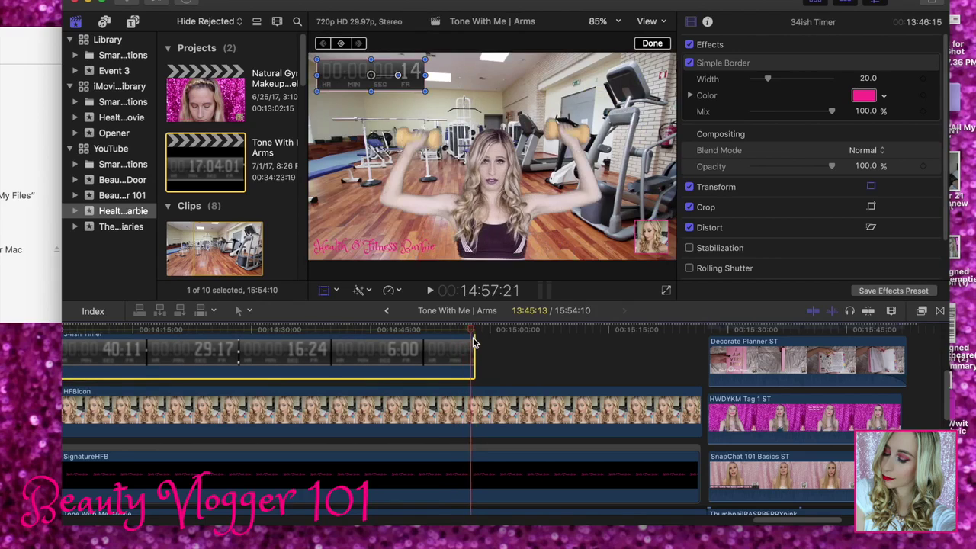
Find the start of the workout and extend the timer clip's beginning back to about 57 seconds on the timeline
{"action": "left_click_drag", "start_coordinate": [771, 523], "coordinate": [161, 525]}
{"action": "left_click", "coordinate": [150, 371]}
{"action": "left_click", "coordinate": [145, 412]}
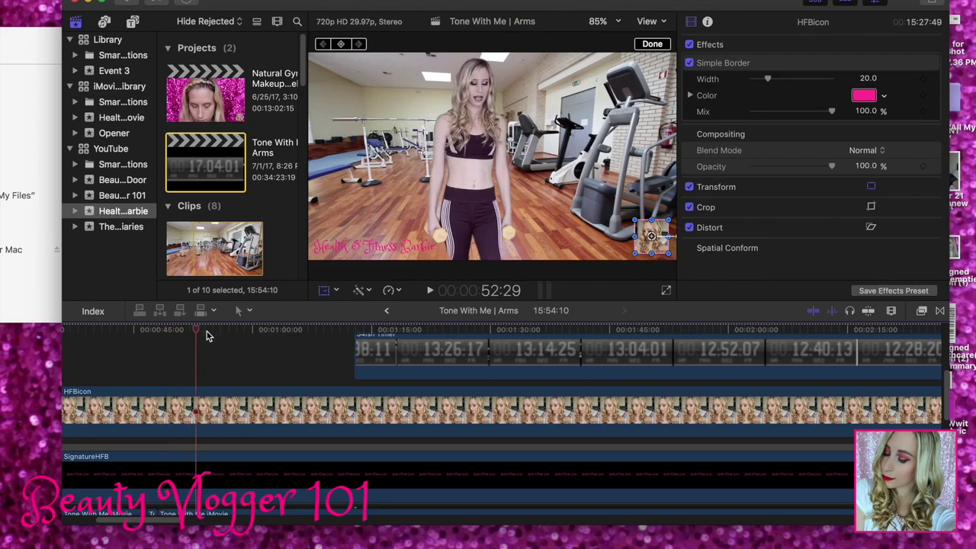
{"action": "left_click_drag", "start_coordinate": [357, 352], "coordinate": [229, 352]}
Play the project from the timer's start, and check the countdown near the end of the timer clip
{"action": "left_click", "coordinate": [431, 291]}
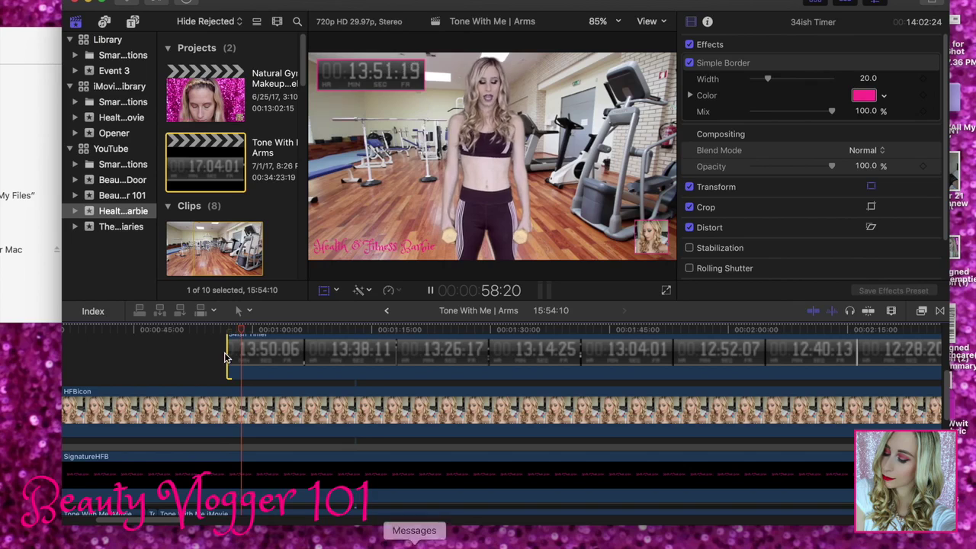
{"action": "scroll", "coordinate": [207, 523], "scroll_direction": "right", "scroll_amount": 2}
{"action": "scroll", "coordinate": [207, 523], "scroll_direction": "right", "scroll_amount": 15}
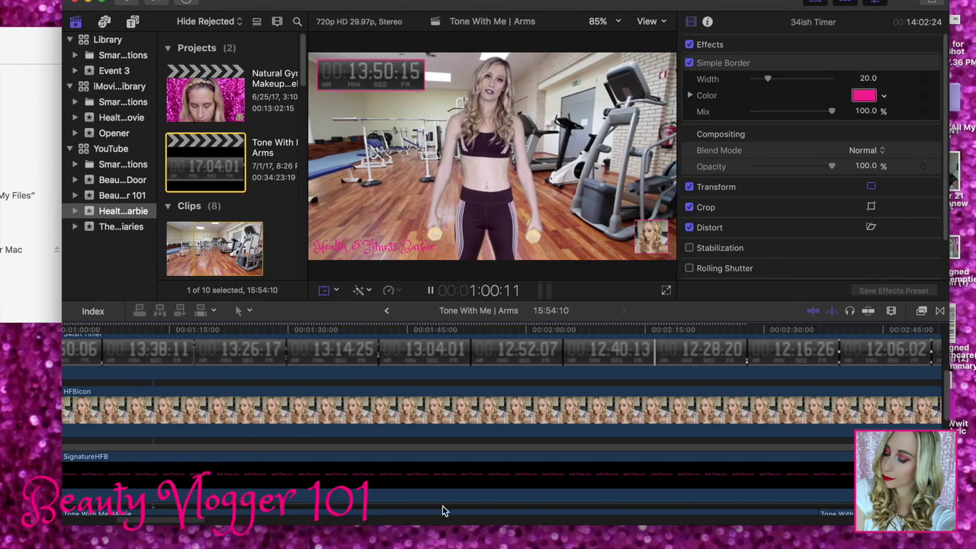
{"action": "scroll", "coordinate": [541, 525], "scroll_direction": "right", "scroll_amount": 8}
{"action": "scroll", "coordinate": [675, 526], "scroll_direction": "right", "scroll_amount": 10}
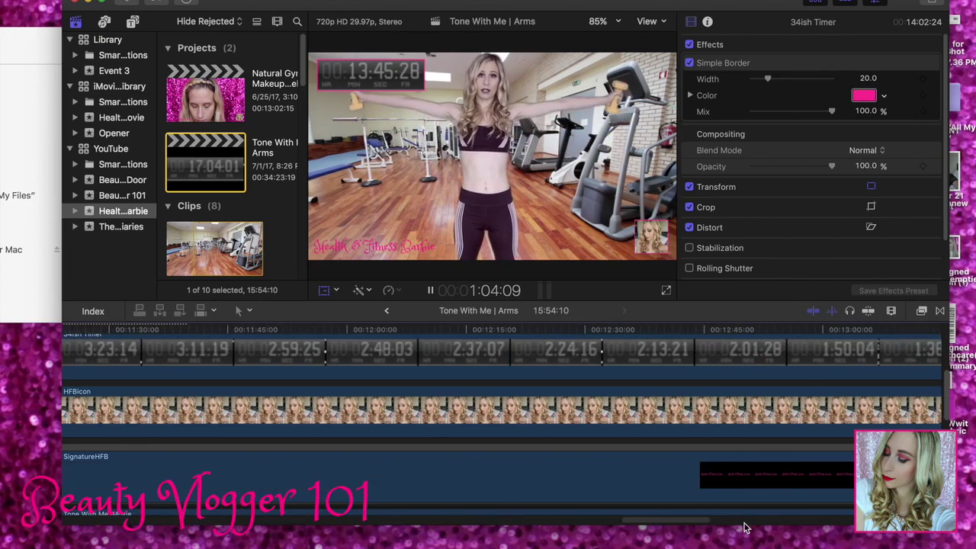
{"action": "left_click", "coordinate": [716, 340]}
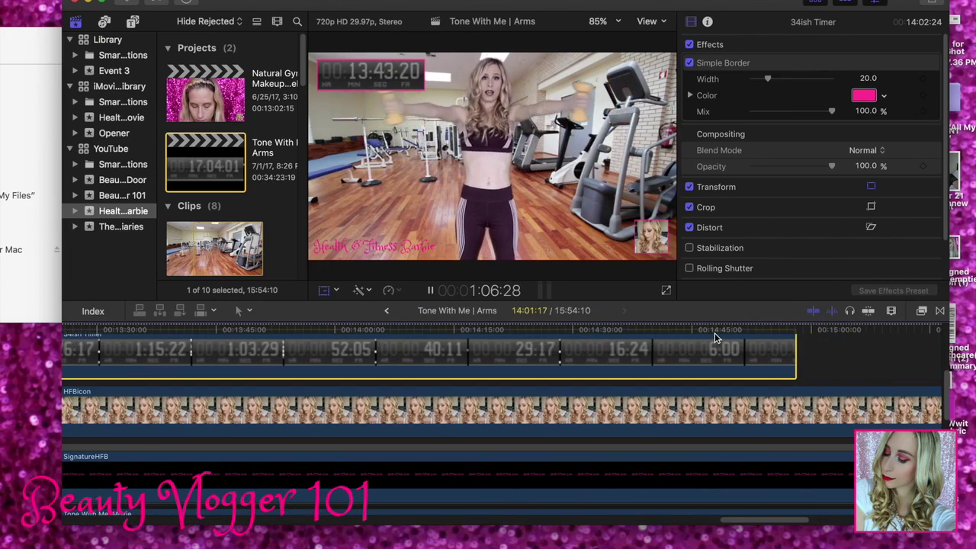
{"action": "left_click", "coordinate": [431, 293]}
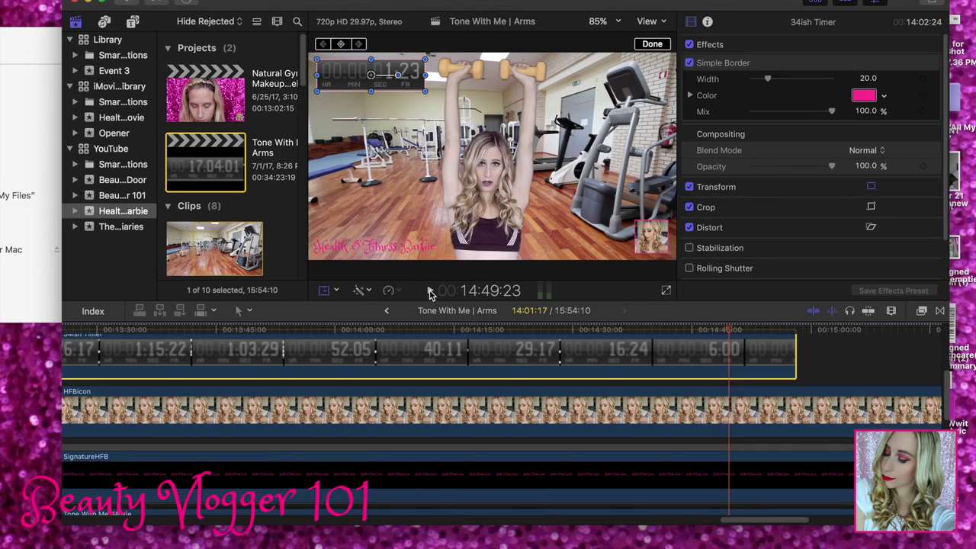
Preview the end screen at about 15:38 in full screen, and jump back to about 06:42 to view the timer overlay
{"action": "left_click_drag", "start_coordinate": [767, 522], "coordinate": [820, 518]}
{"action": "left_click", "coordinate": [676, 352]}
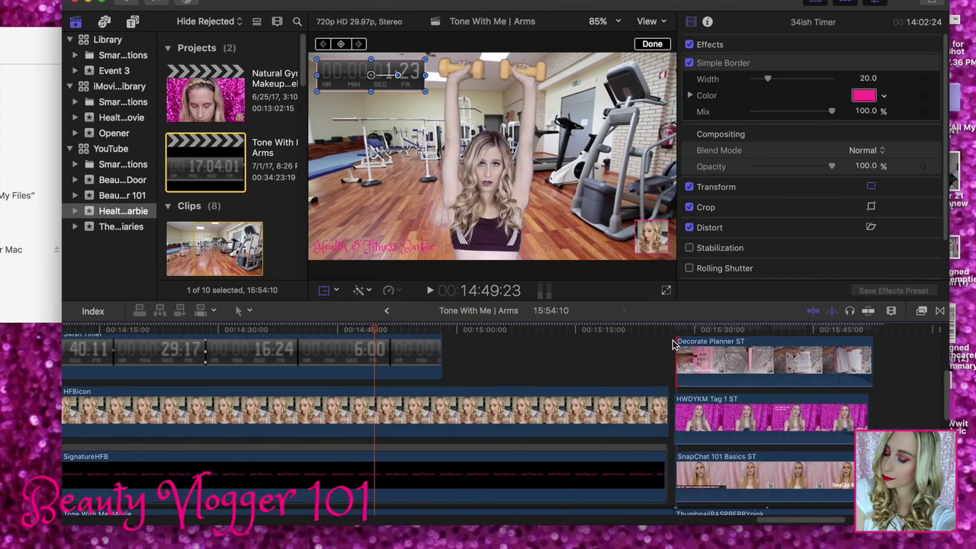
{"action": "left_click_drag", "start_coordinate": [674, 331], "coordinate": [766, 336]}
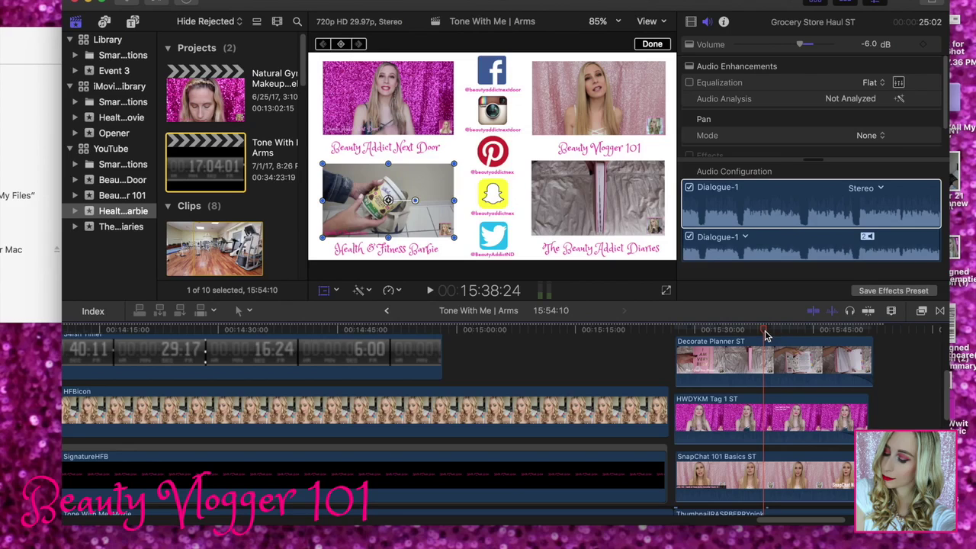
{"action": "left_click", "coordinate": [665, 291]}
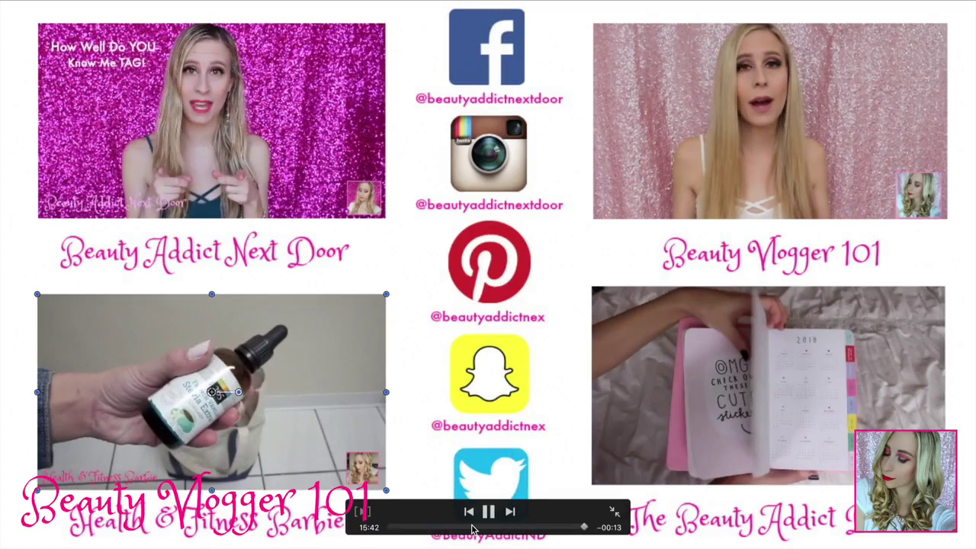
{"action": "left_click", "coordinate": [472, 527]}
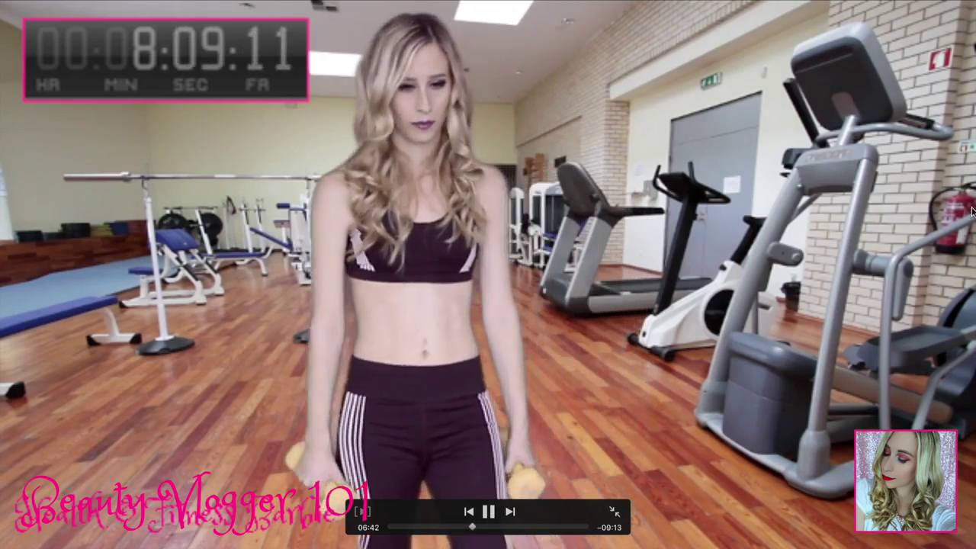